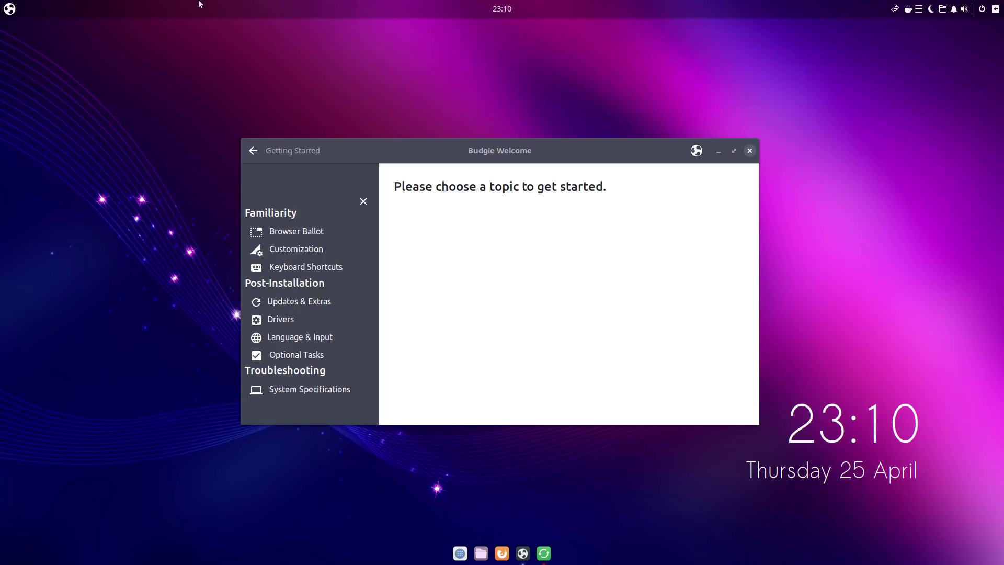
pyautogui.click(9, 8)
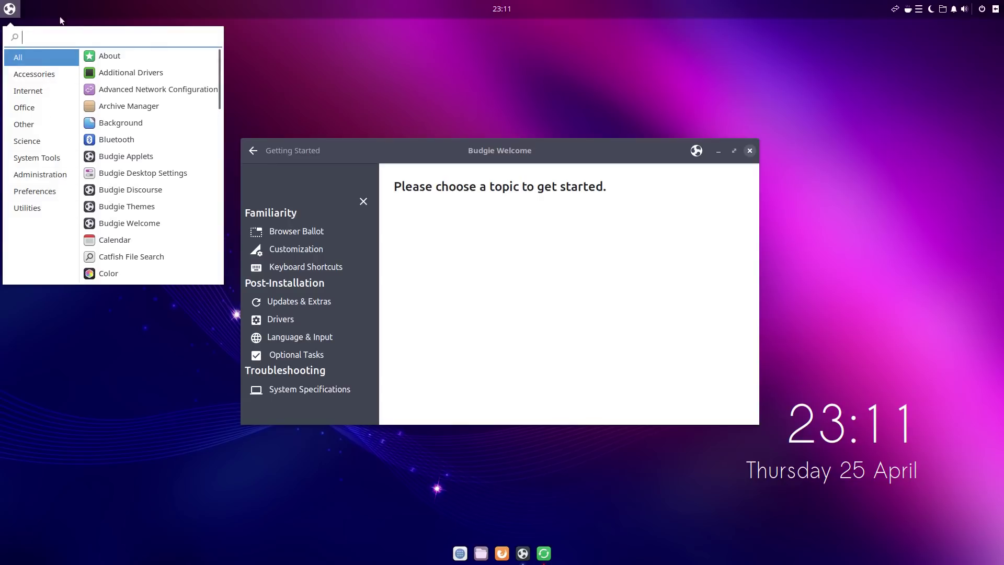
pyautogui.click(5, 8)
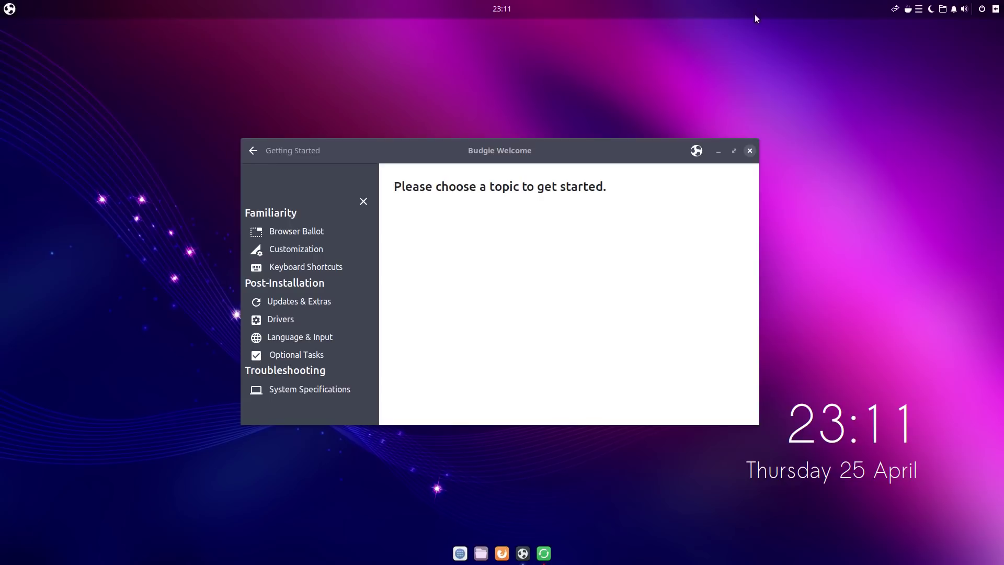
pyautogui.click(992, 8)
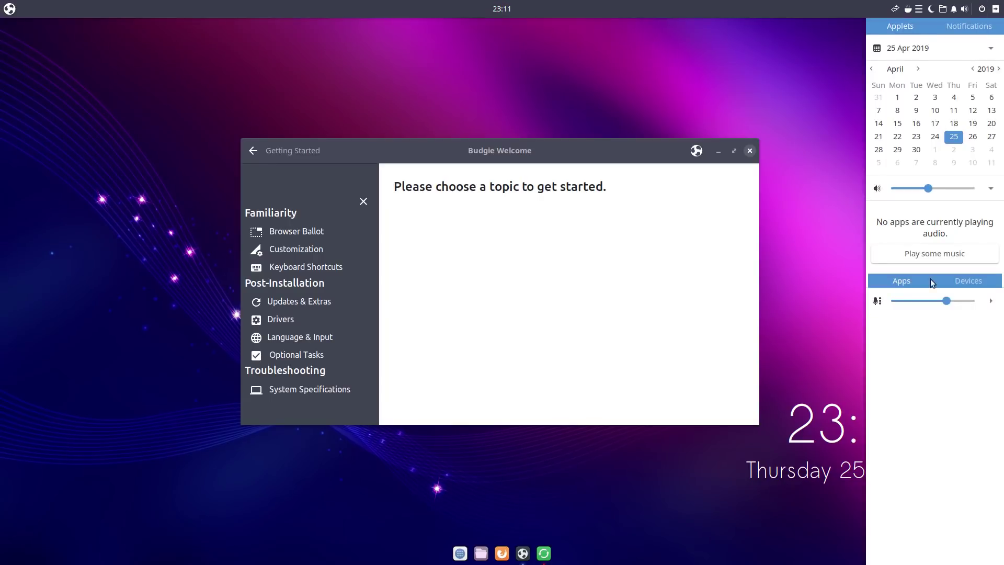
pyautogui.click(996, 9)
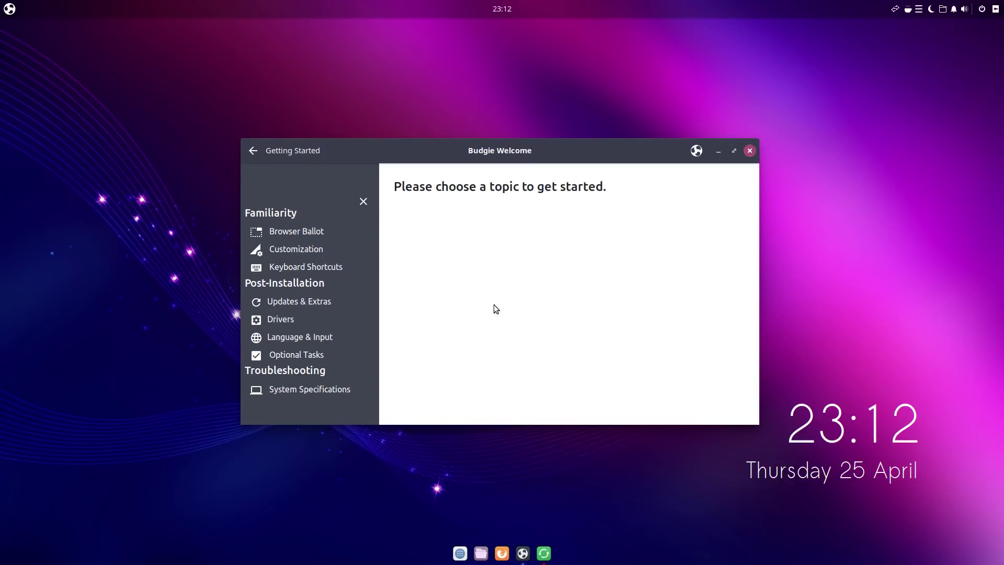
pyautogui.click(293, 231)
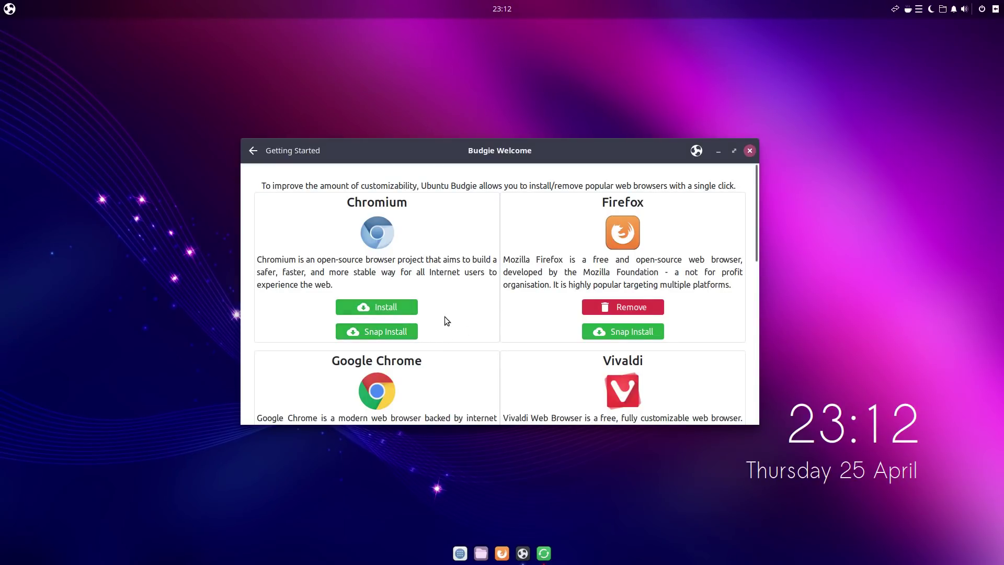
# Step: Browse the Browser Ballot list down to the Opera, Midori and GNOME Web snaps, then return to the topic list
pyautogui.scroll(-4, 445, 320)
pyautogui.scroll(-8, 462, 328)
pyautogui.scroll(4, 474, 326)
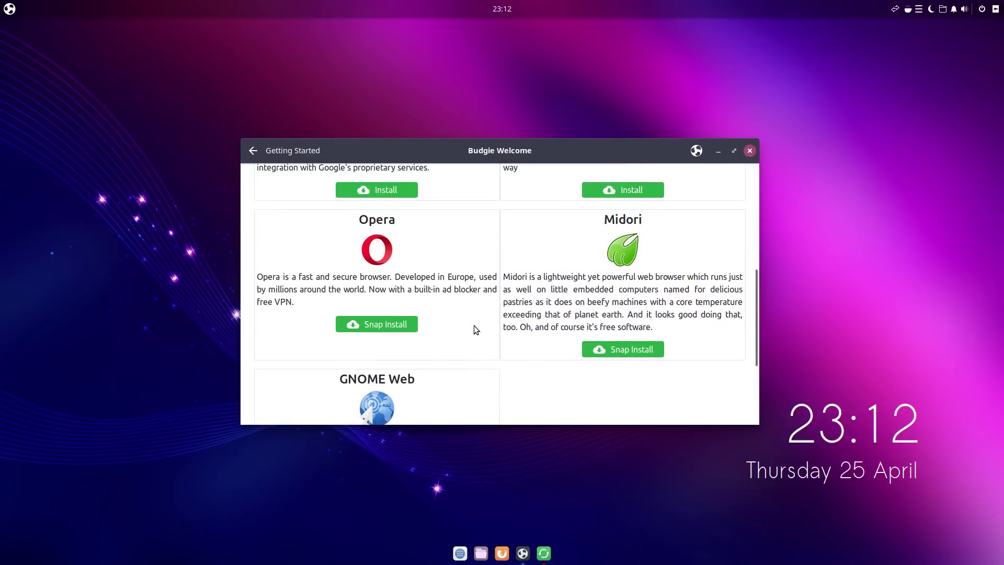
pyautogui.scroll(2, 475, 325)
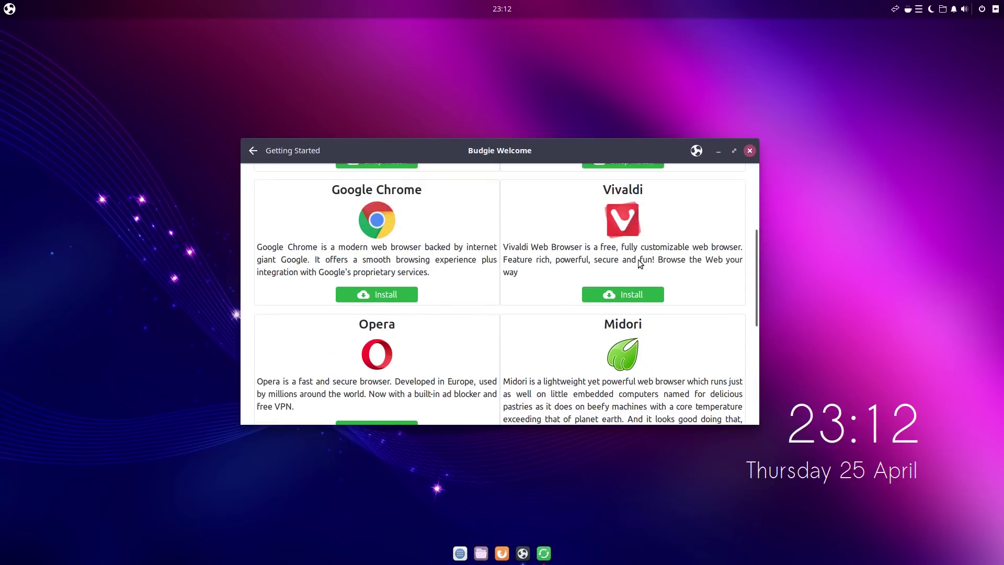
pyautogui.scroll(-3, 535, 334)
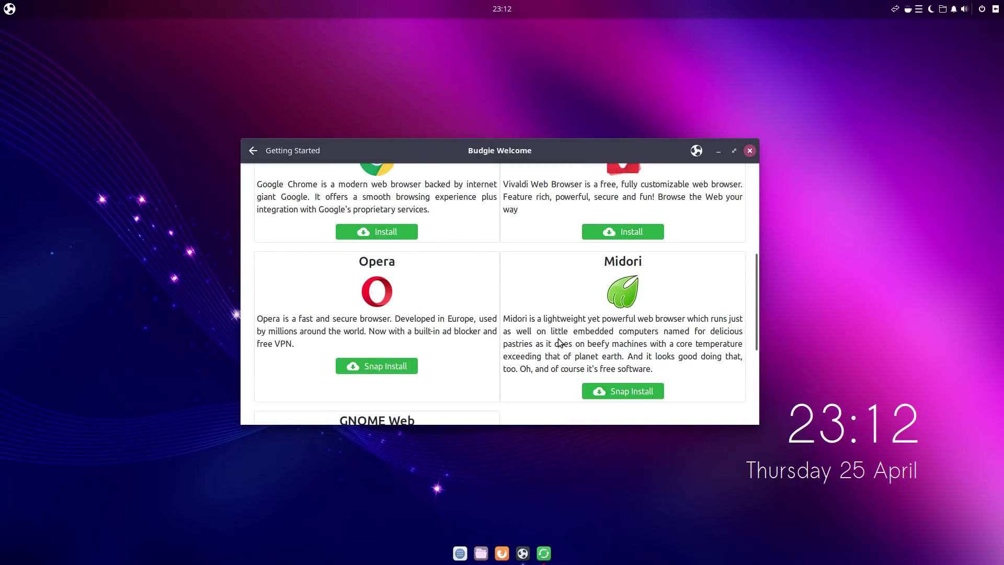
pyautogui.moveTo(753, 308); pyautogui.dragTo(780, 217)
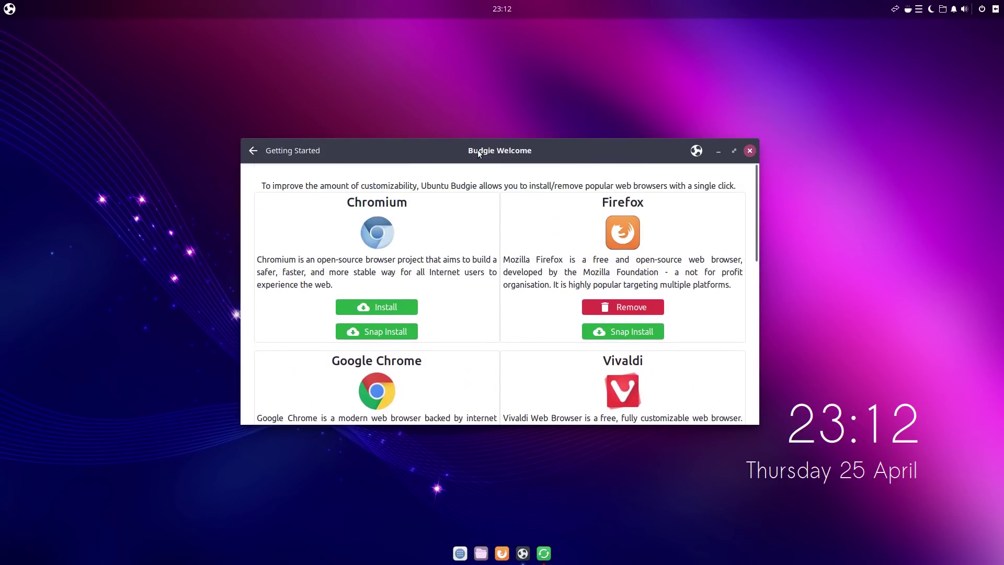
pyautogui.click(256, 150)
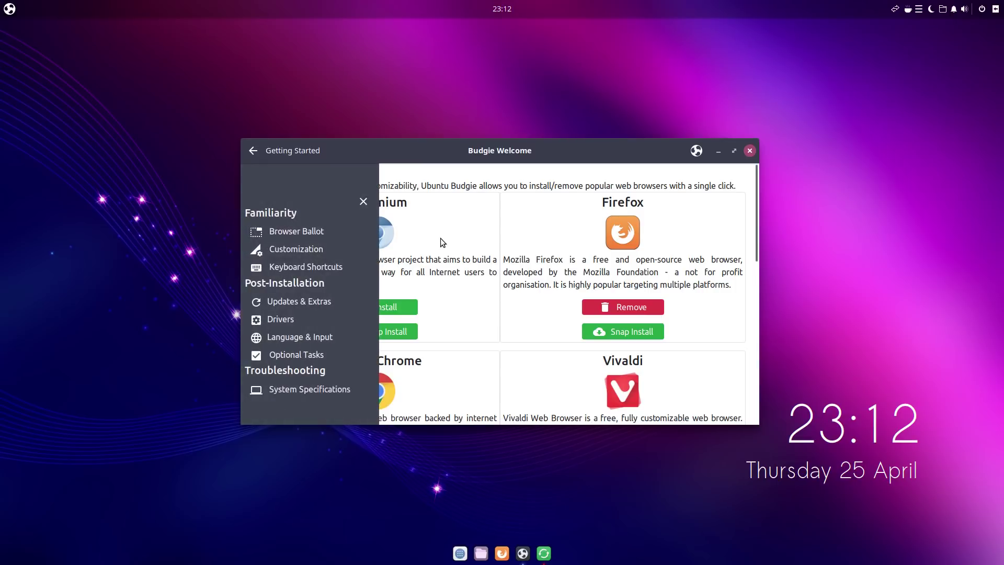
# Step: View the Customization page on Budgie Desktop Settings and the Settings control center, then return to the topic list
pyautogui.click(314, 249)
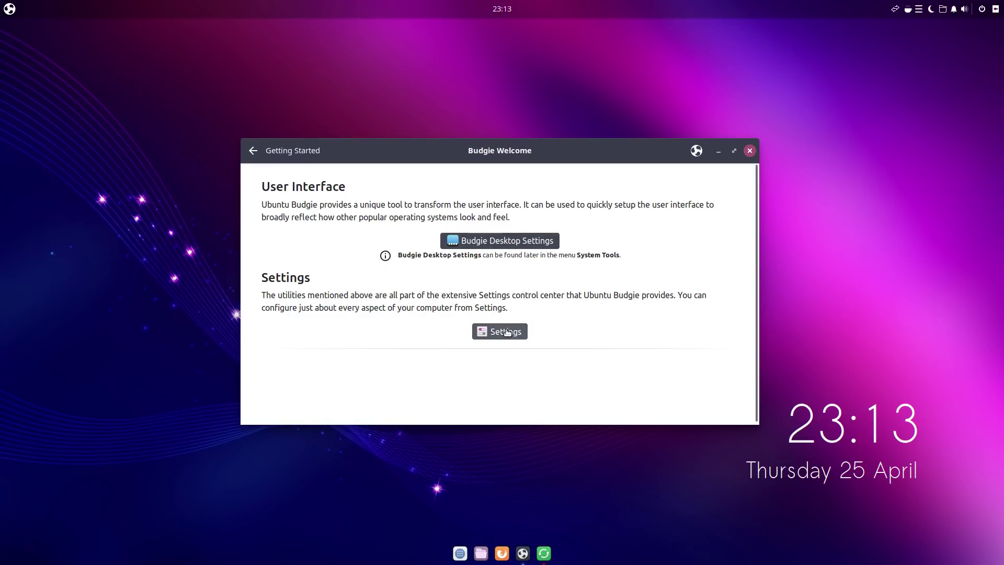
pyautogui.click(252, 151)
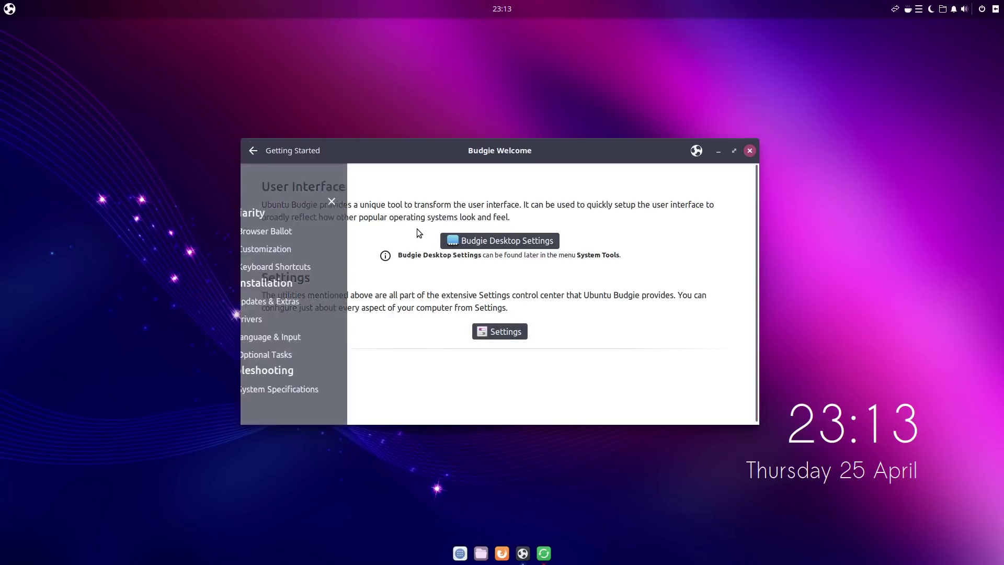
# Step: Read through the Budgie Desktop, window and application keyboard shortcuts, then return to the topic list
pyautogui.click(304, 268)
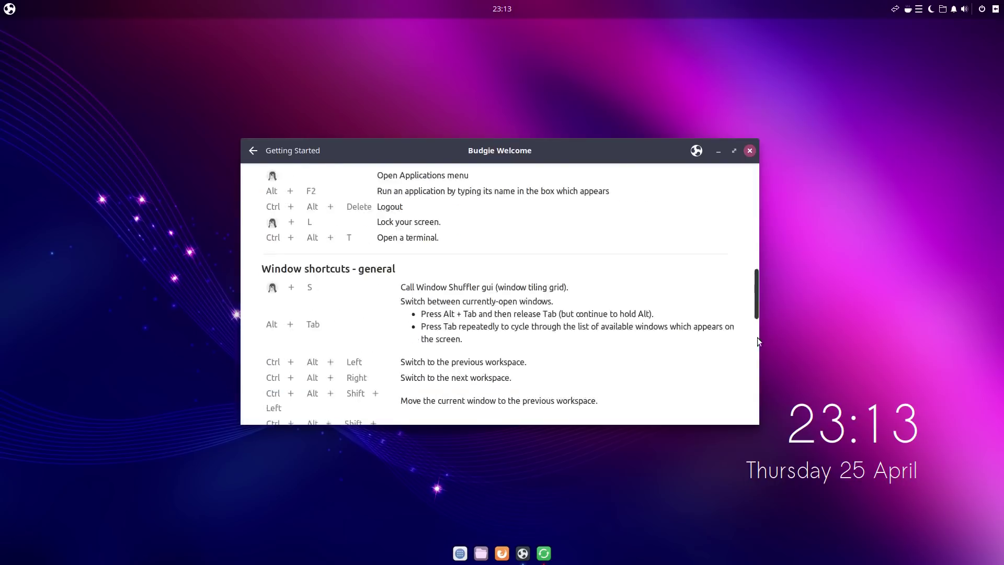
pyautogui.moveTo(757, 337); pyautogui.dragTo(732, 216)
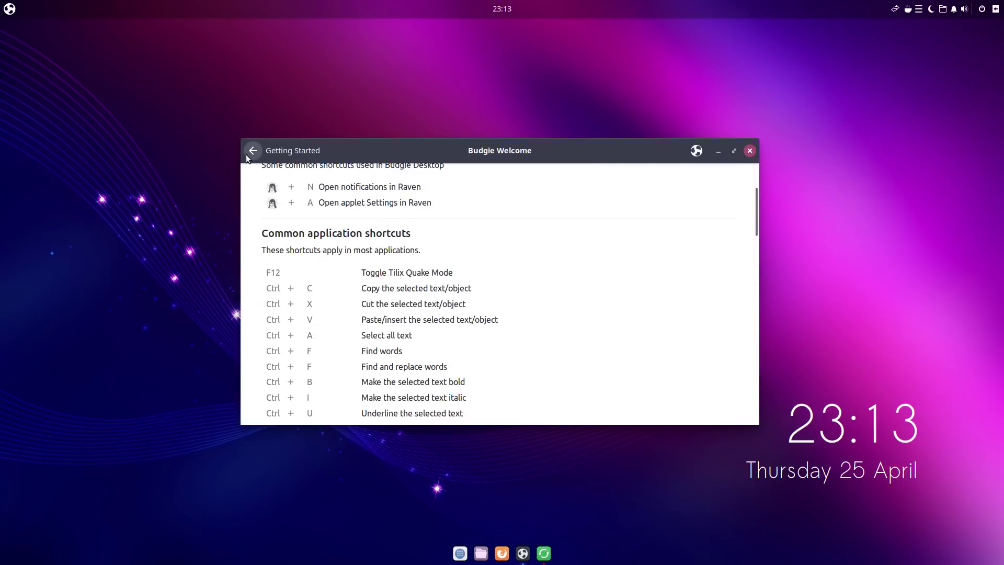
pyautogui.click(247, 154)
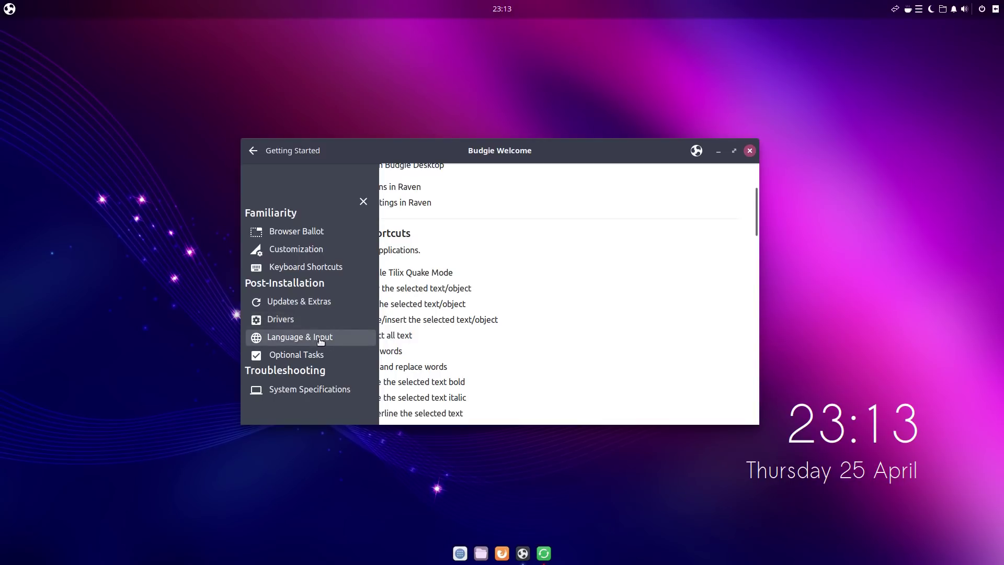
# Step: Review the Software Updater and Restricted Extras codec sections of Updates & Extras, then return to the topic list
pyautogui.click(296, 301)
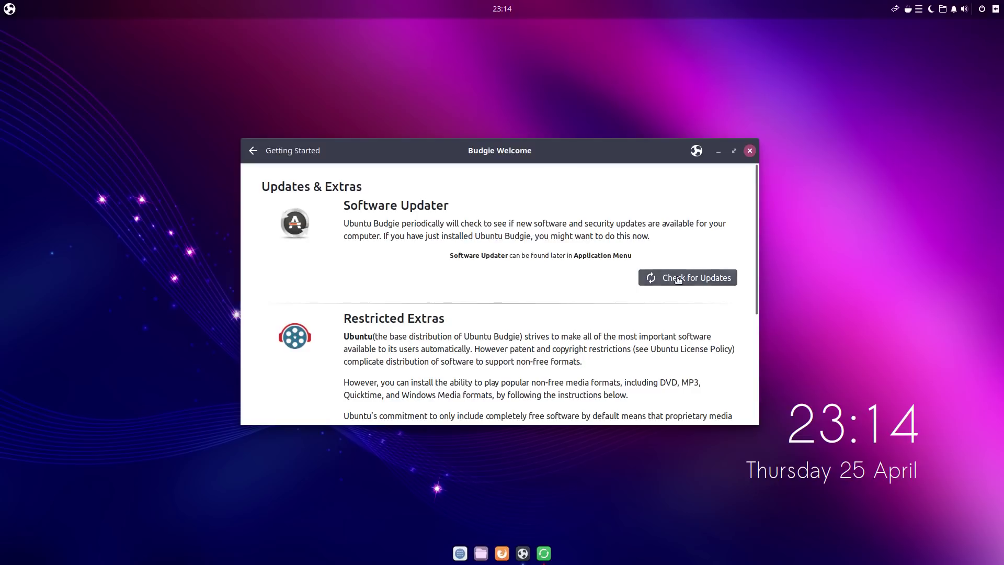
pyautogui.moveTo(756, 253); pyautogui.dragTo(751, 327)
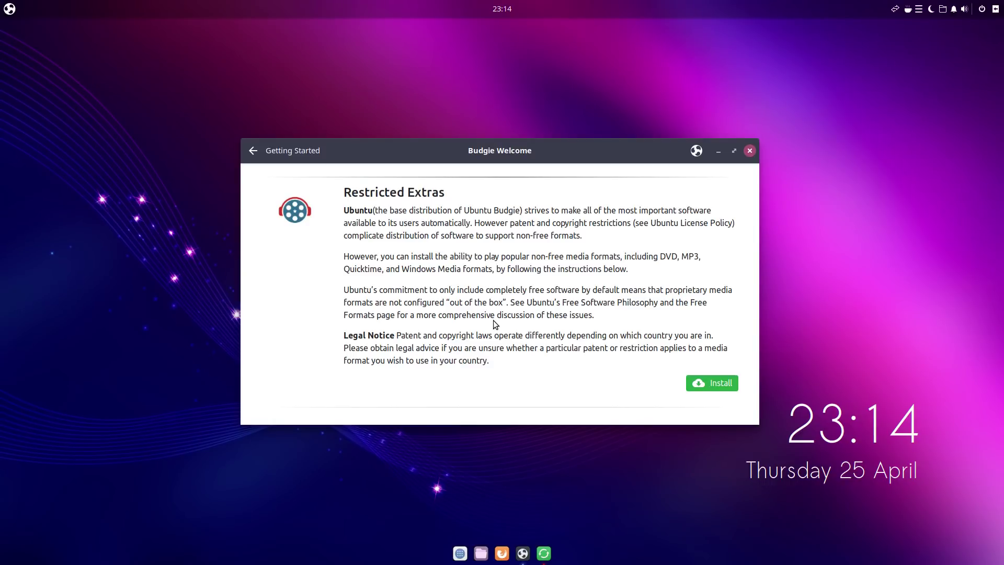
pyautogui.scroll(-1, 599, 310)
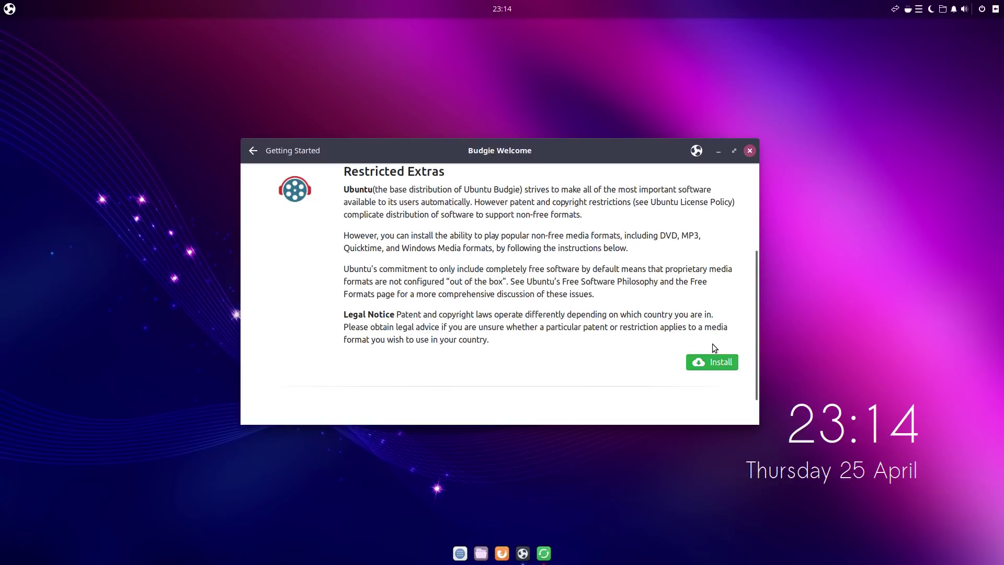
pyautogui.scroll(1, 713, 345)
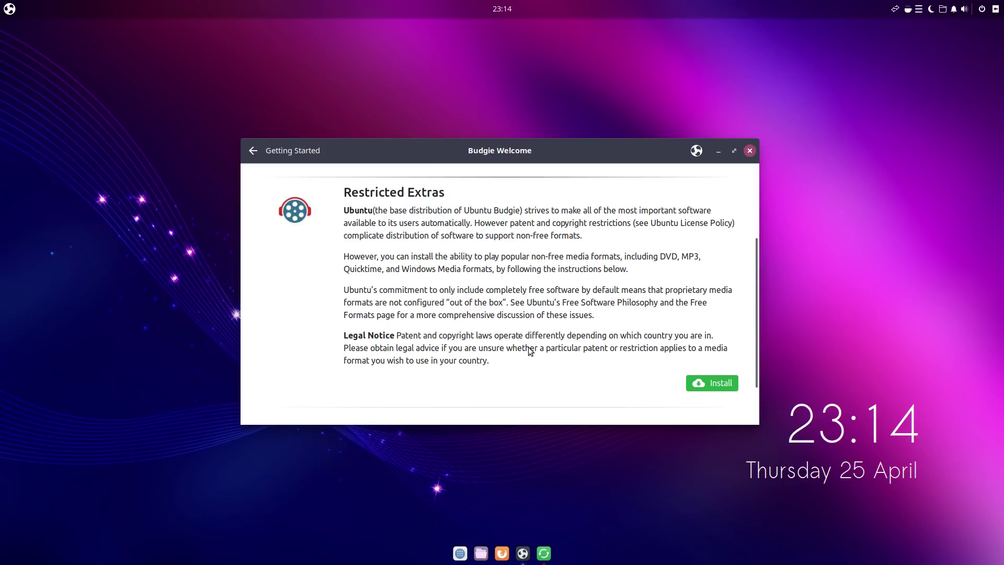
pyautogui.scroll(6, 562, 322)
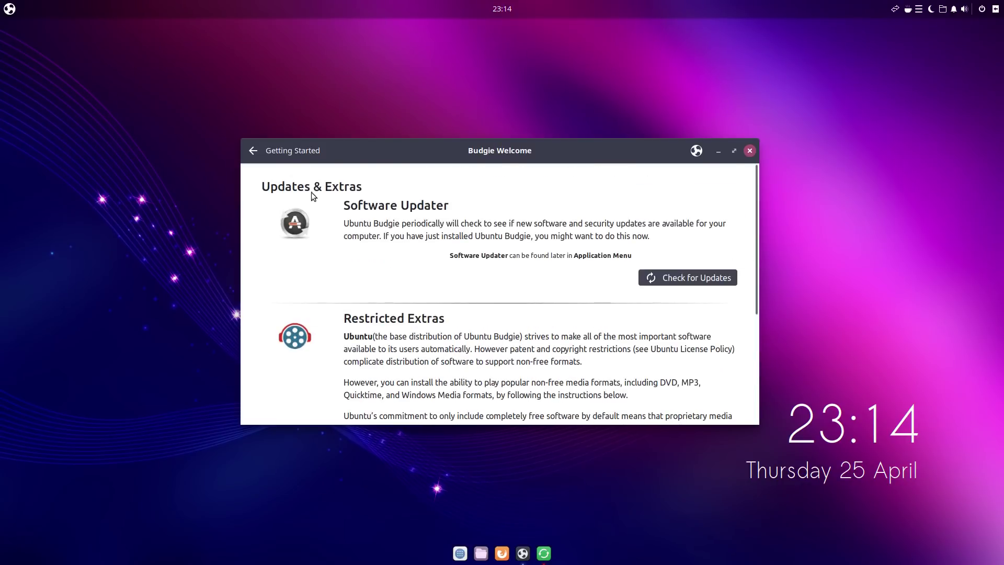
pyautogui.click(252, 150)
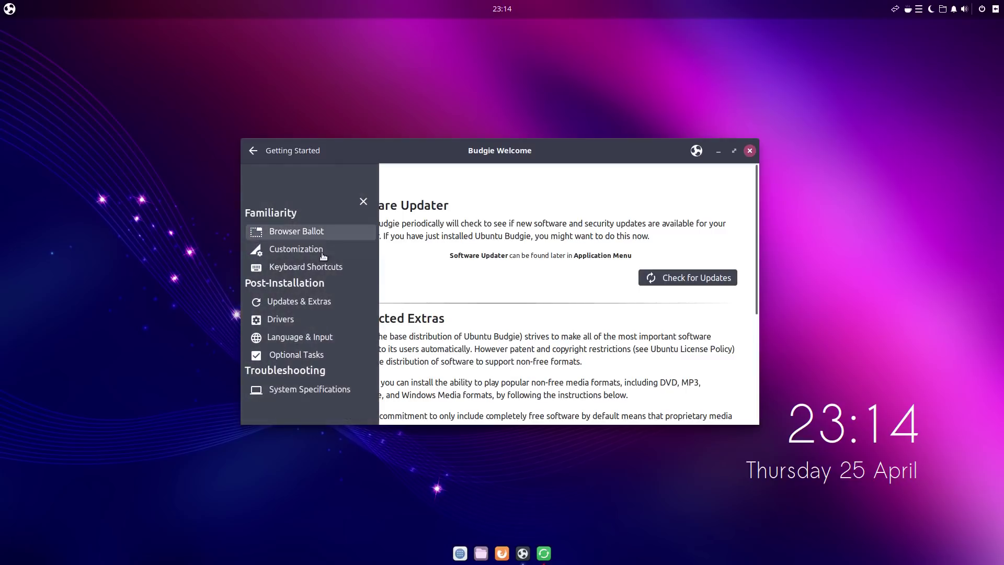
# Step: Open the Drivers page and try launching the Additional Drivers tool twice
pyautogui.click(291, 321)
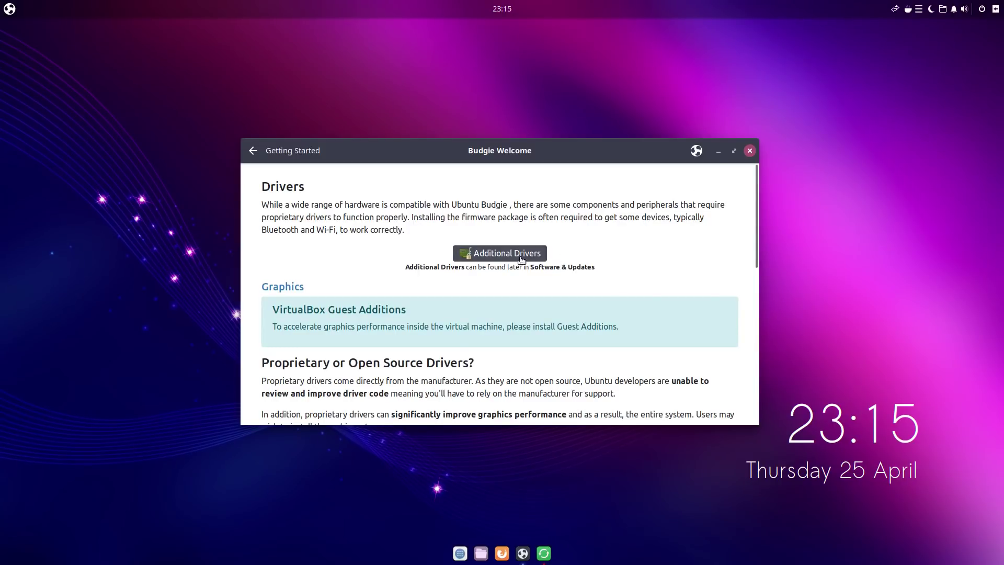
pyautogui.click(502, 255)
pyautogui.click(497, 255)
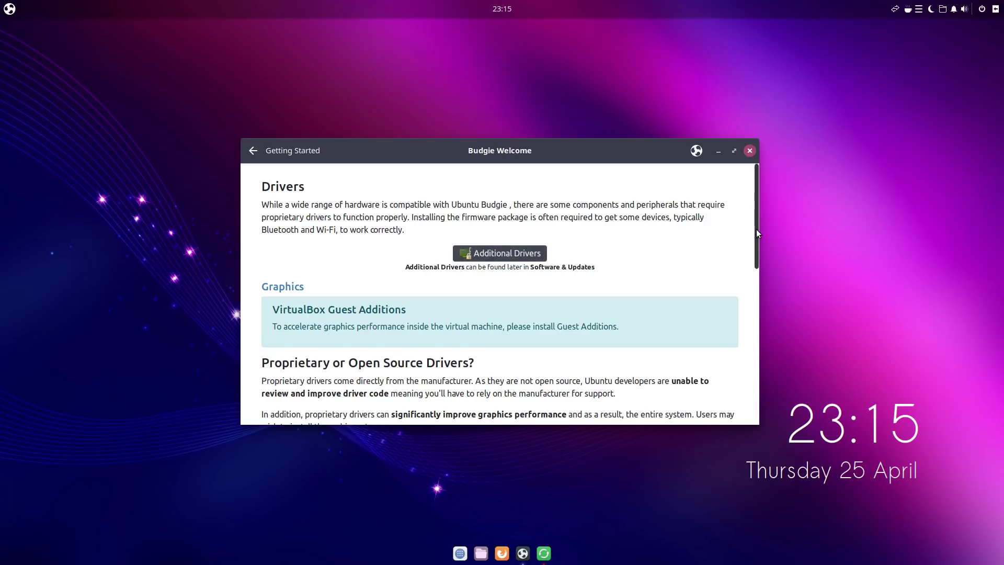
# Step: Scroll the Drivers page, then switch to the Optional Tasks page on backups and firewall
pyautogui.moveTo(756, 229); pyautogui.dragTo(782, 255)
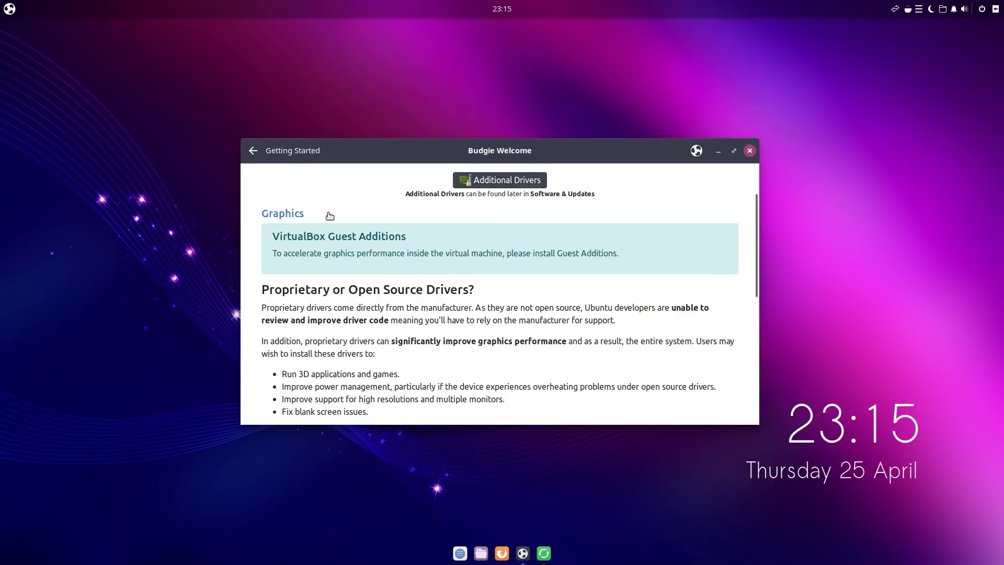
pyautogui.click(253, 162)
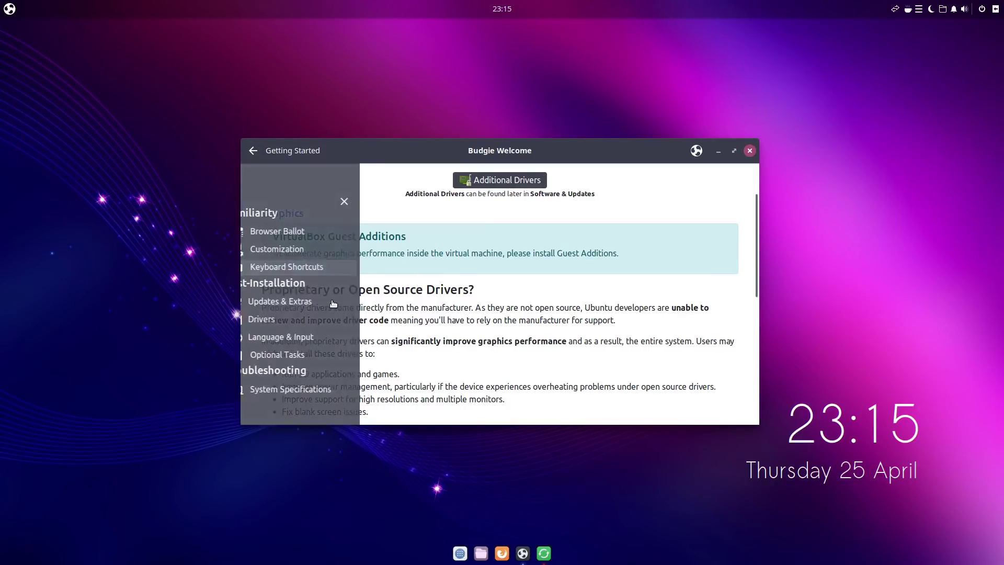
pyautogui.click(293, 355)
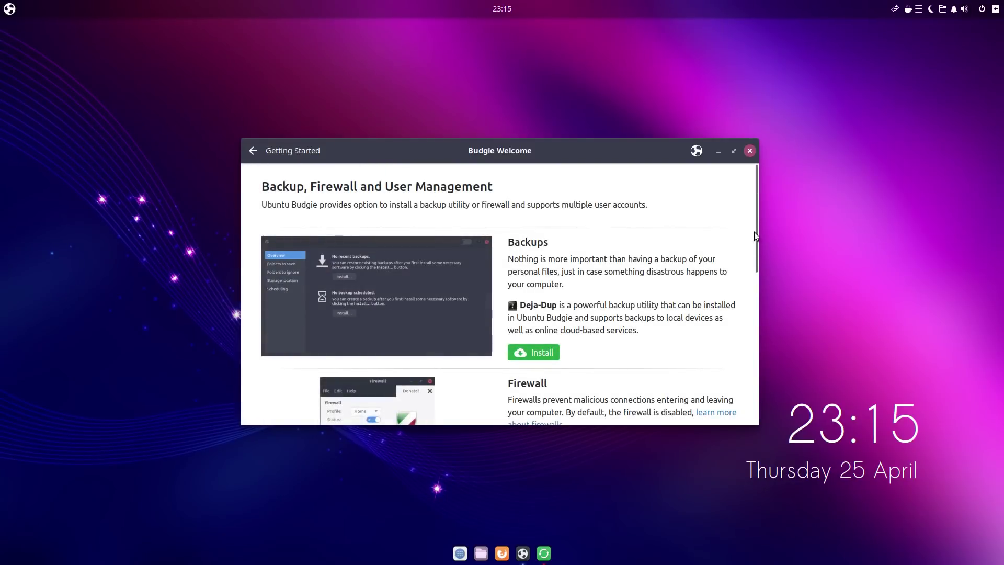
# Step: Scroll the Backup, Firewall and User Management page, then switch to System Specifications
pyautogui.moveTo(757, 237); pyautogui.dragTo(751, 392)
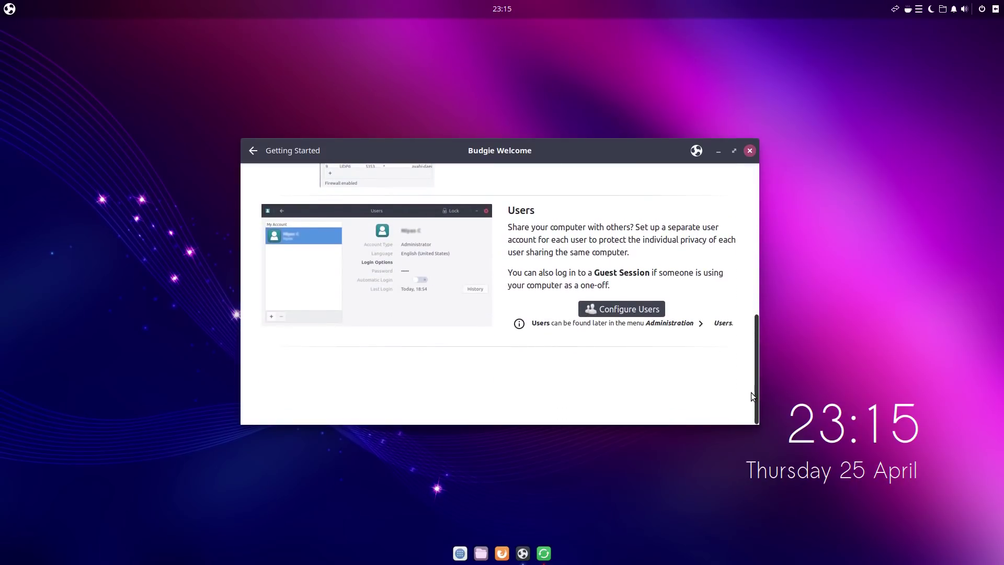
pyautogui.click(254, 149)
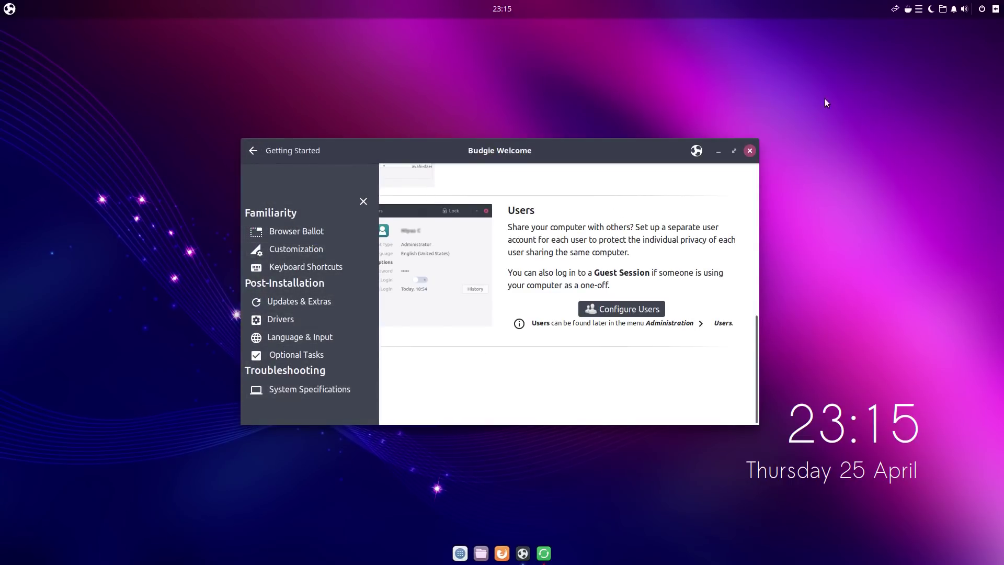
pyautogui.click(336, 389)
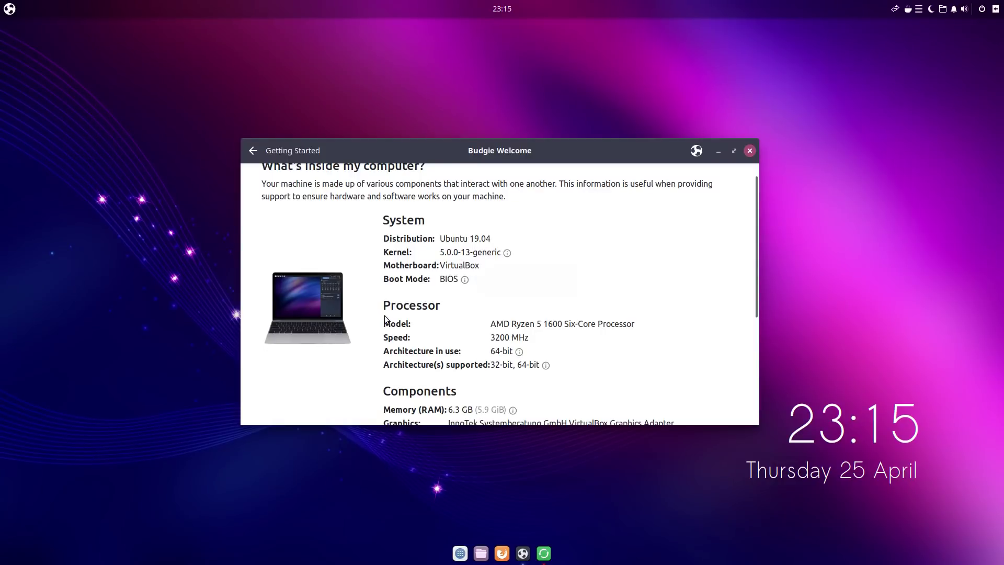
# Step: Scroll through the Ubuntu 19.04, Ryzen 5 1600 and storage details, then close Budgie Welcome
pyautogui.scroll(-1, 559, 298)
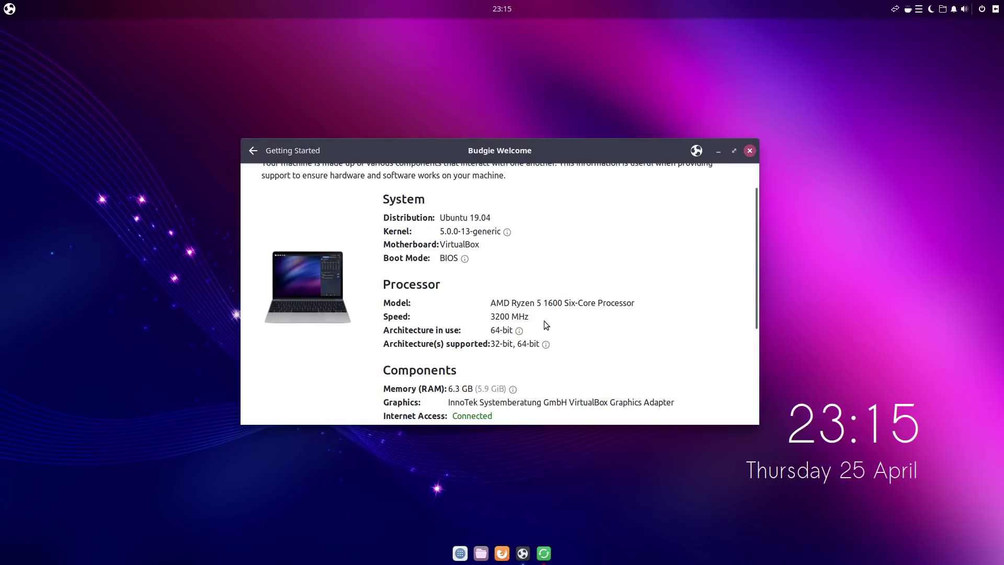
pyautogui.scroll(-3, 639, 309)
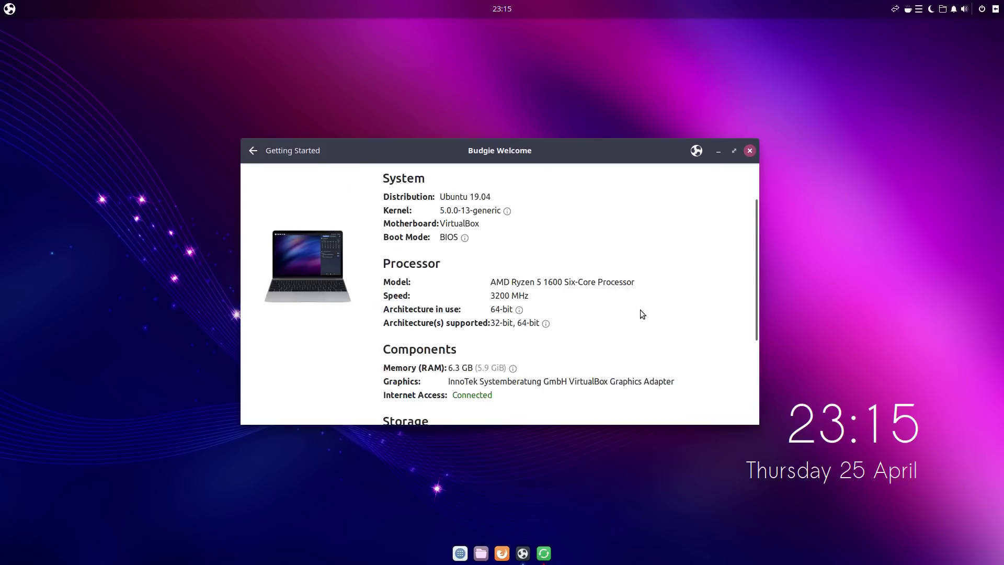
pyautogui.scroll(-4, 613, 315)
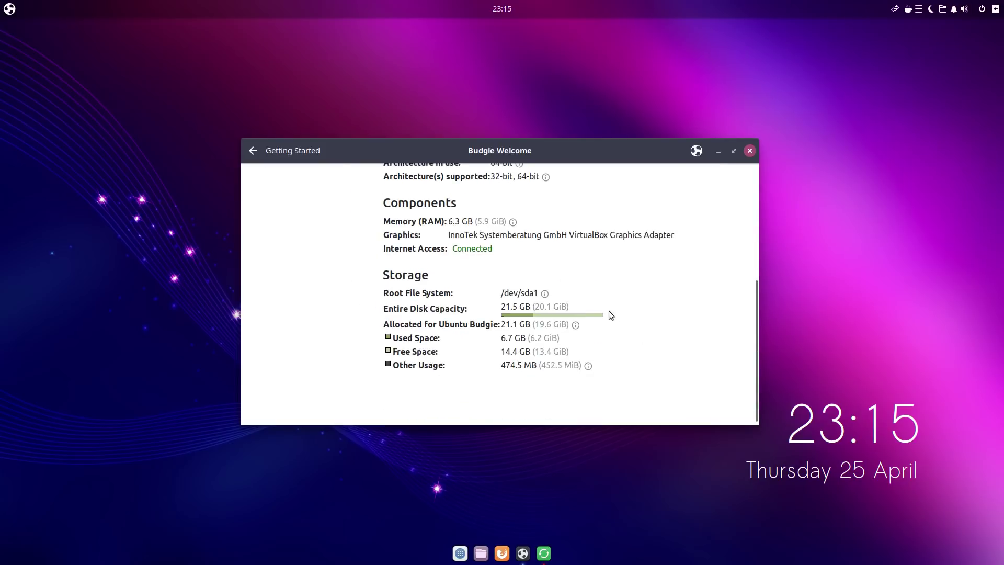
pyautogui.scroll(6, 667, 251)
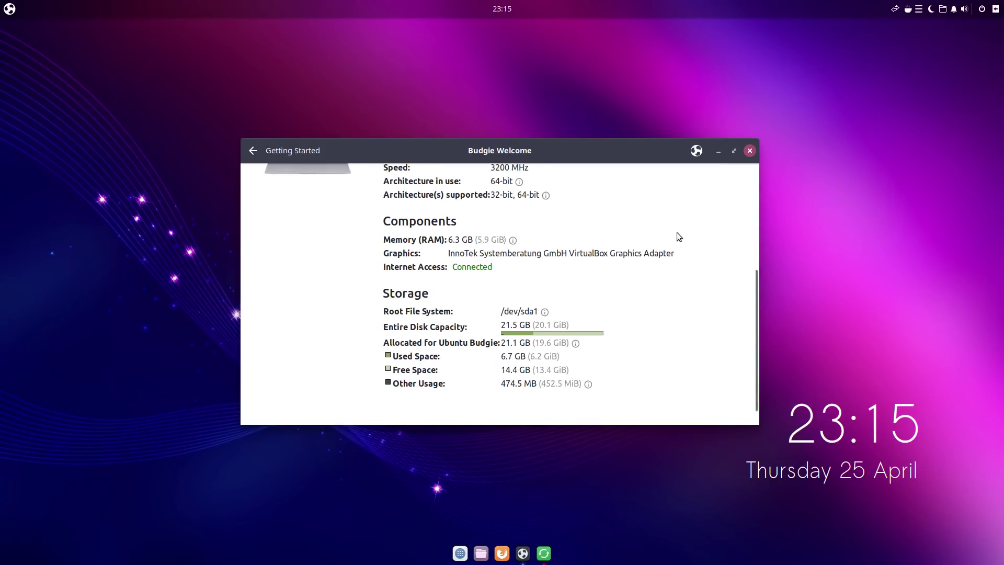
pyautogui.click(753, 150)
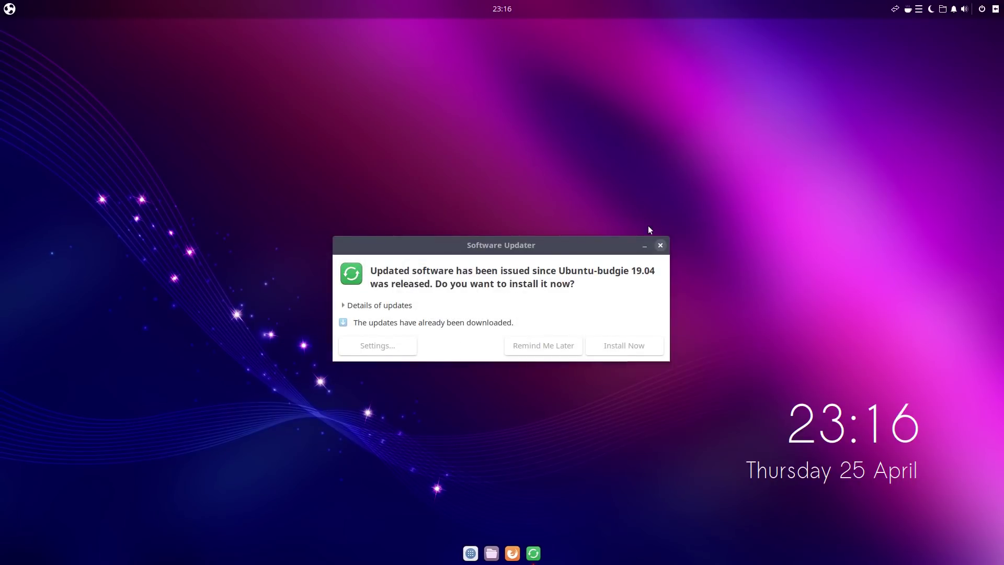
# Step: Dismiss the Software Updater prompt and open the Files manager at the Home folder
pyautogui.click(661, 245)
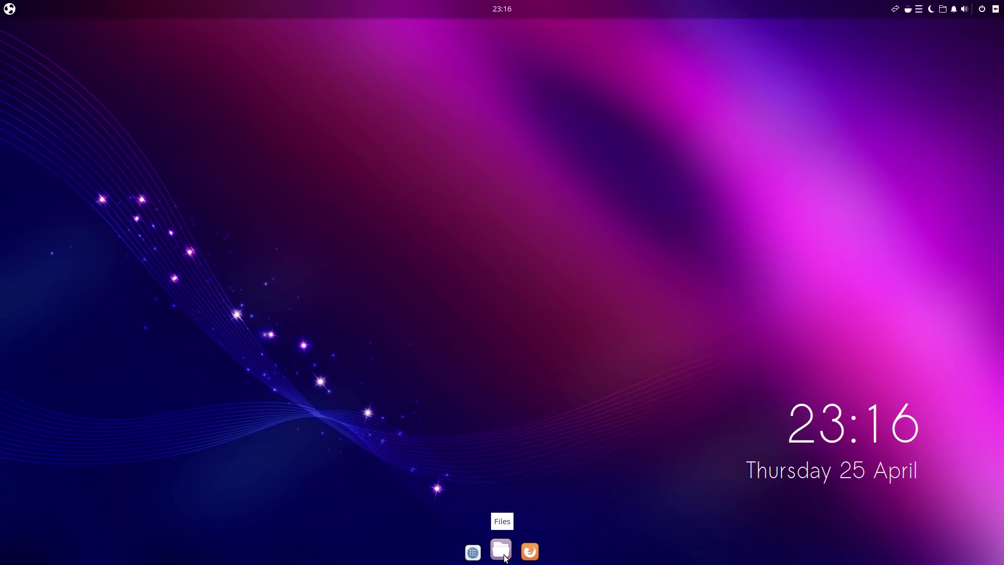
pyautogui.click(504, 554)
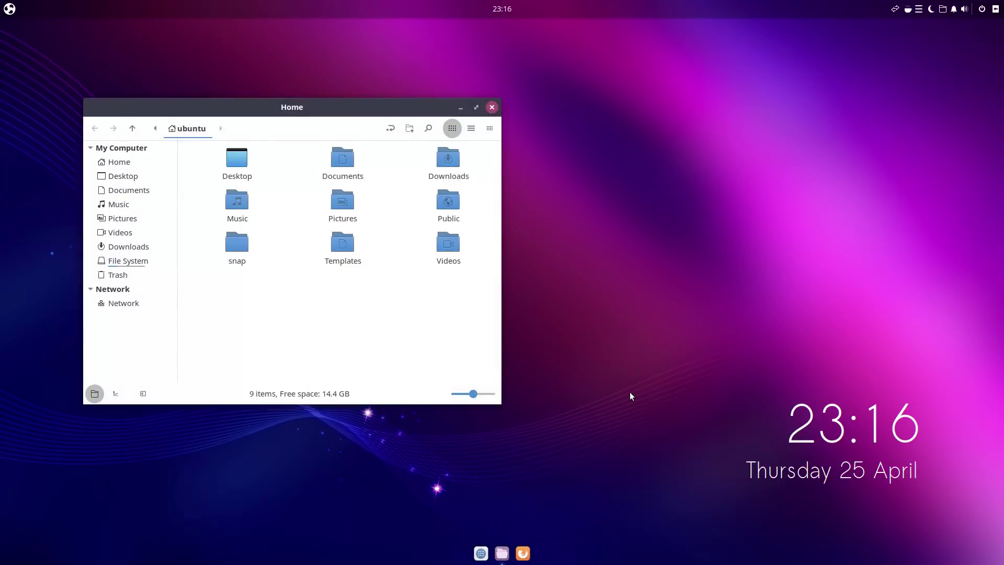
# Step: Show Nemo's menu bar, check its About dialog (version 3.8.5), and centre the Home window
pyautogui.hotkey('ctrl', 'm')
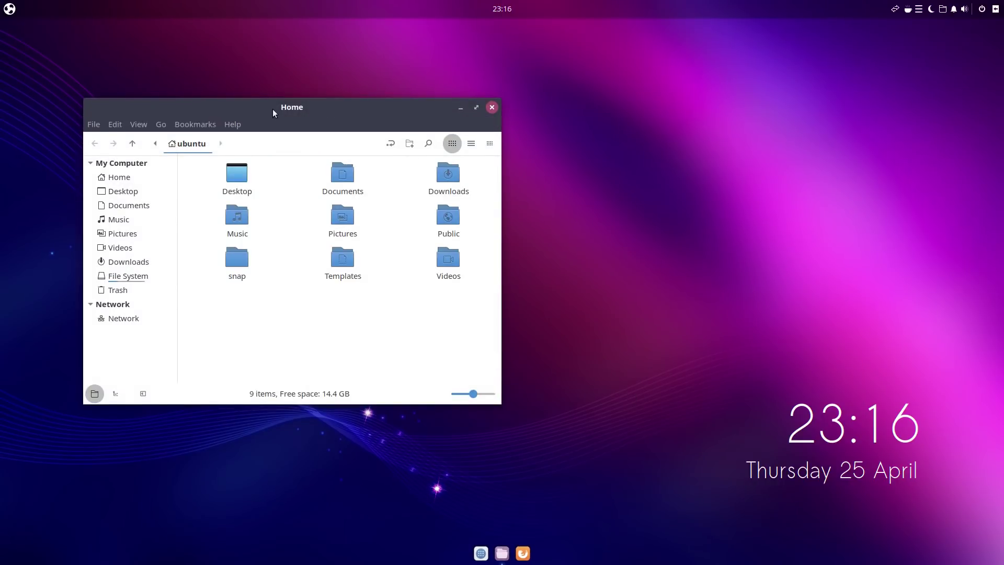
pyautogui.click(233, 124)
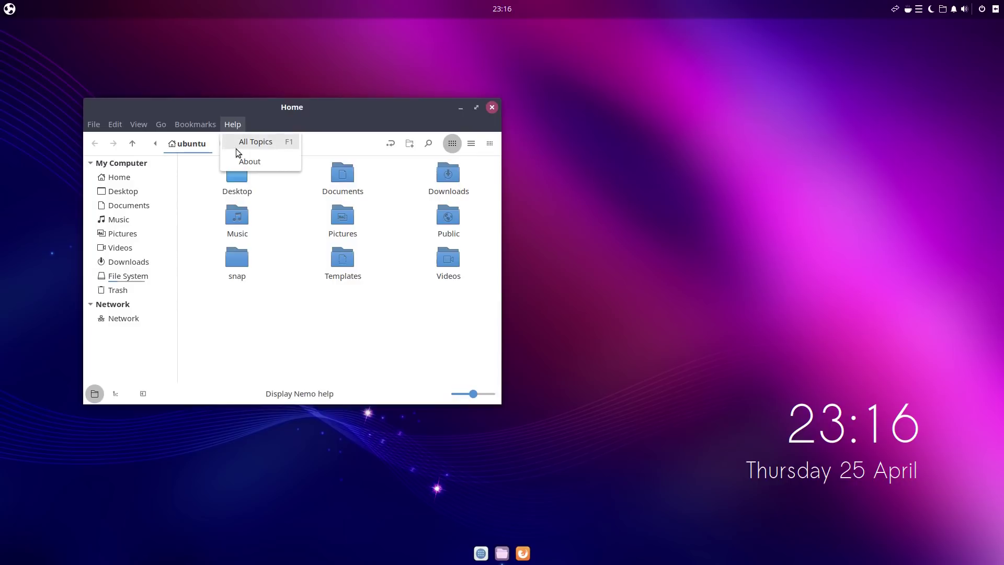
pyautogui.click(246, 166)
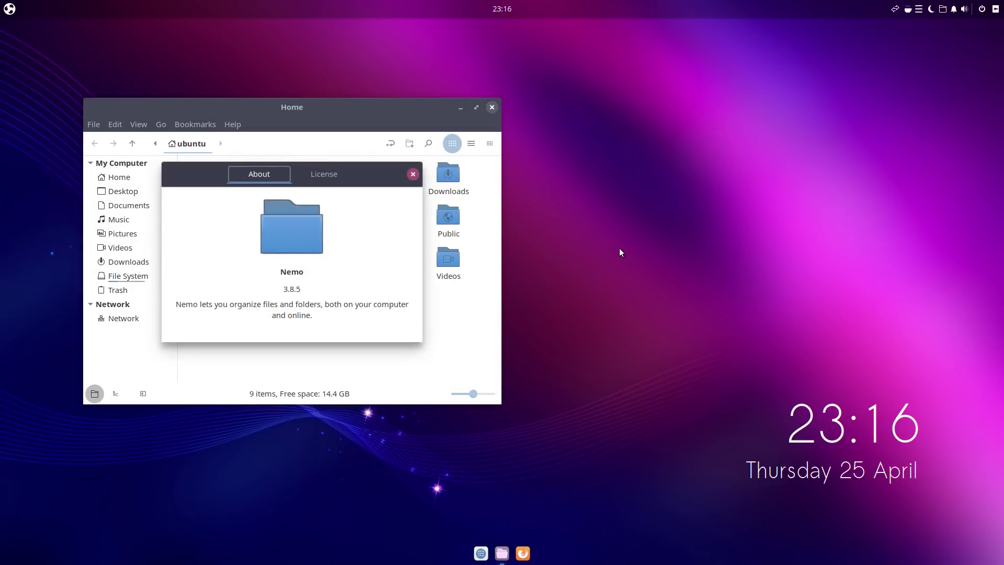
pyautogui.moveTo(205, 175); pyautogui.dragTo(578, 181)
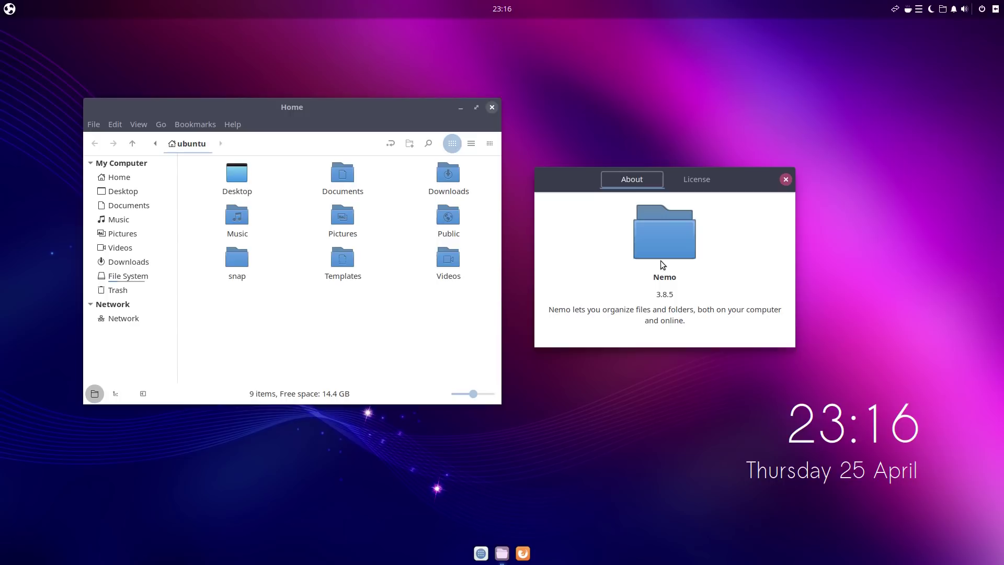
pyautogui.click(786, 180)
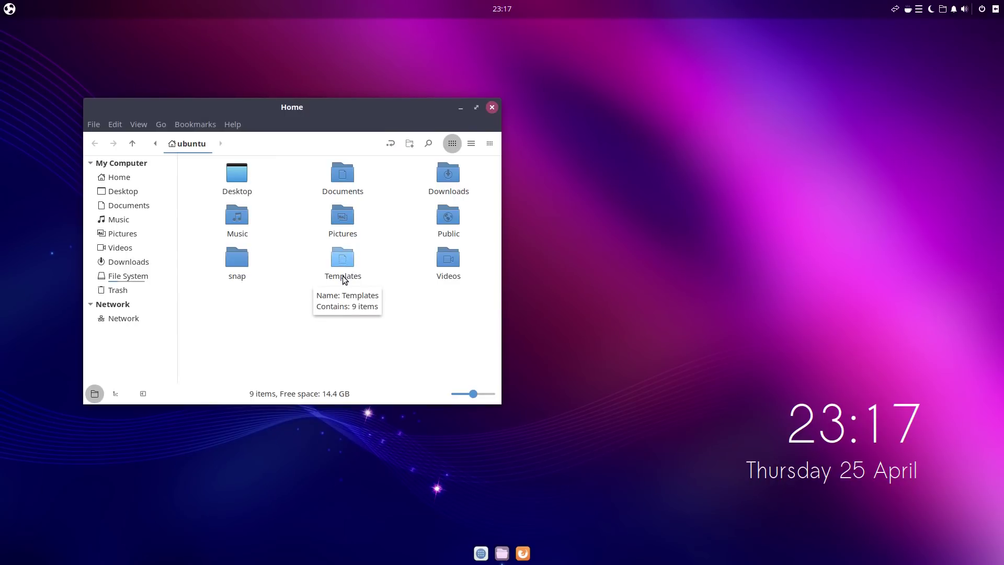
pyautogui.moveTo(298, 105); pyautogui.dragTo(553, 166)
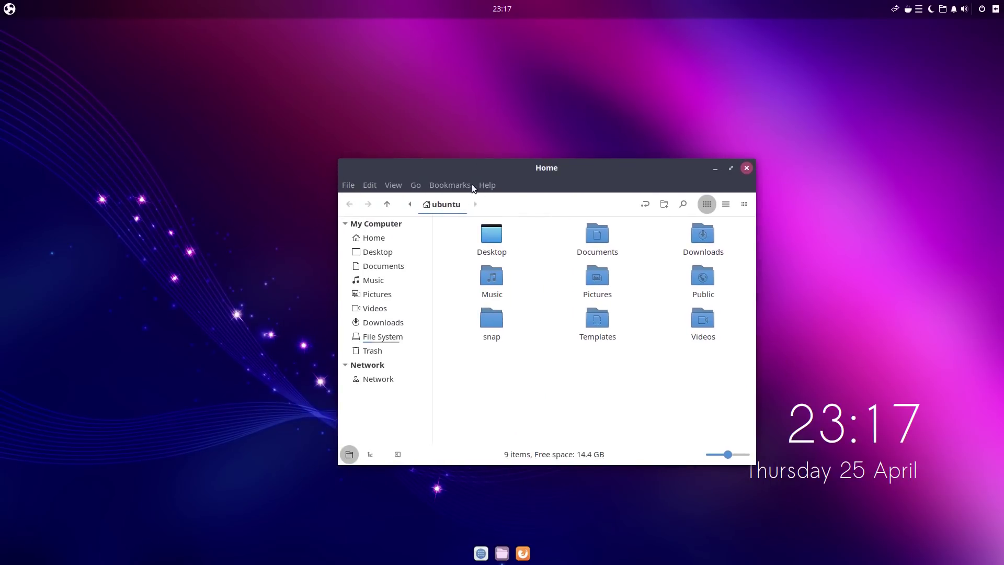
pyautogui.click(487, 185)
# Step: Reopen Nemo's About dialog and dismiss it, leaving the Home window open
pyautogui.click(511, 227)
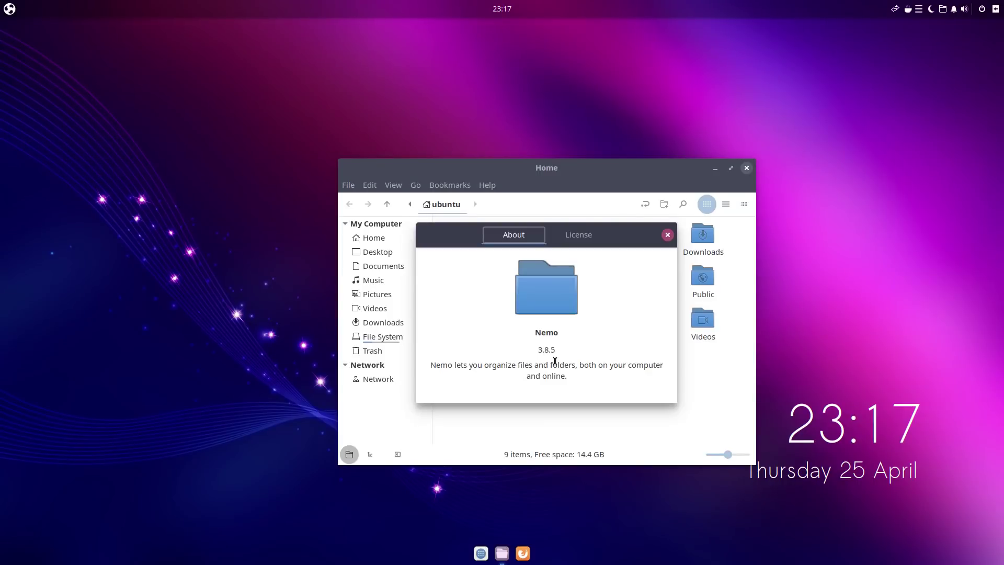
pyautogui.click(668, 235)
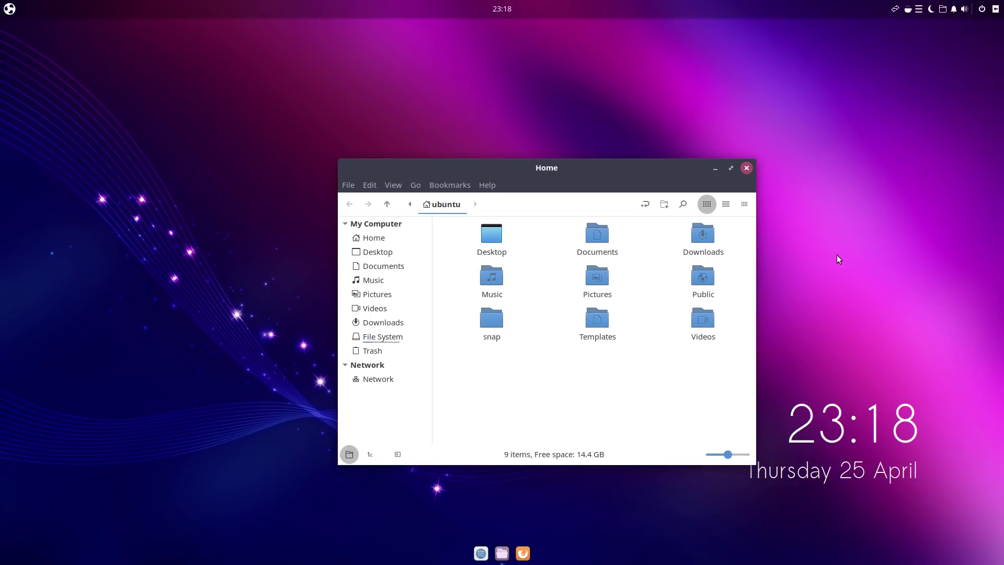
# Step: Close the Home folder, then launch Catfish File Search from Accessories and close it
pyautogui.click(746, 168)
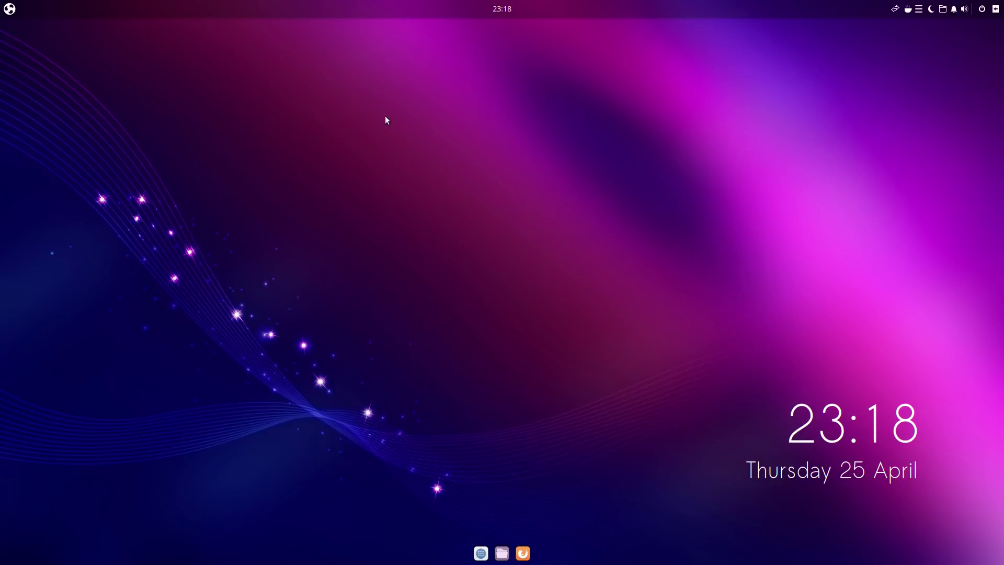
pyautogui.click(18, 8)
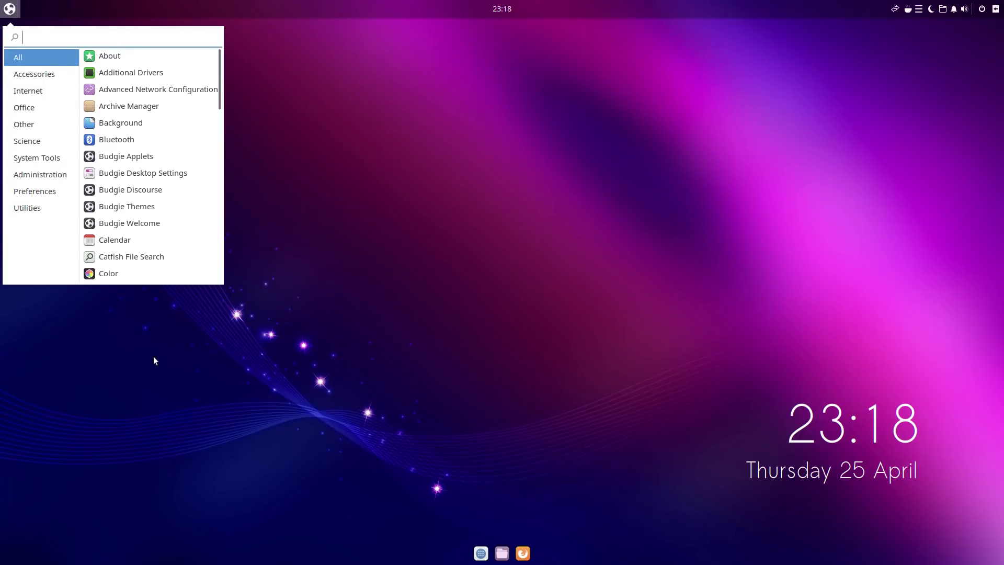
pyautogui.click(57, 74)
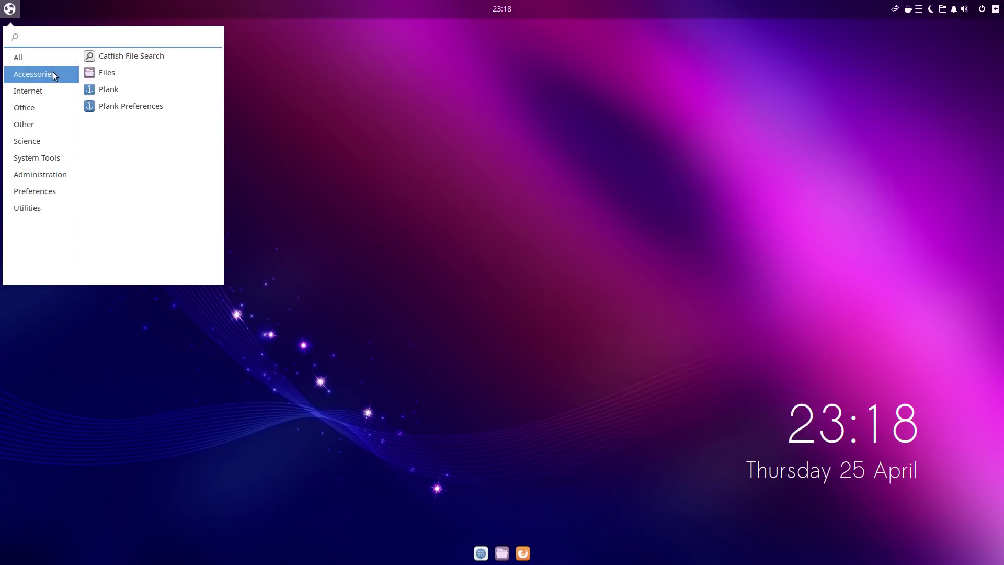
pyautogui.click(120, 57)
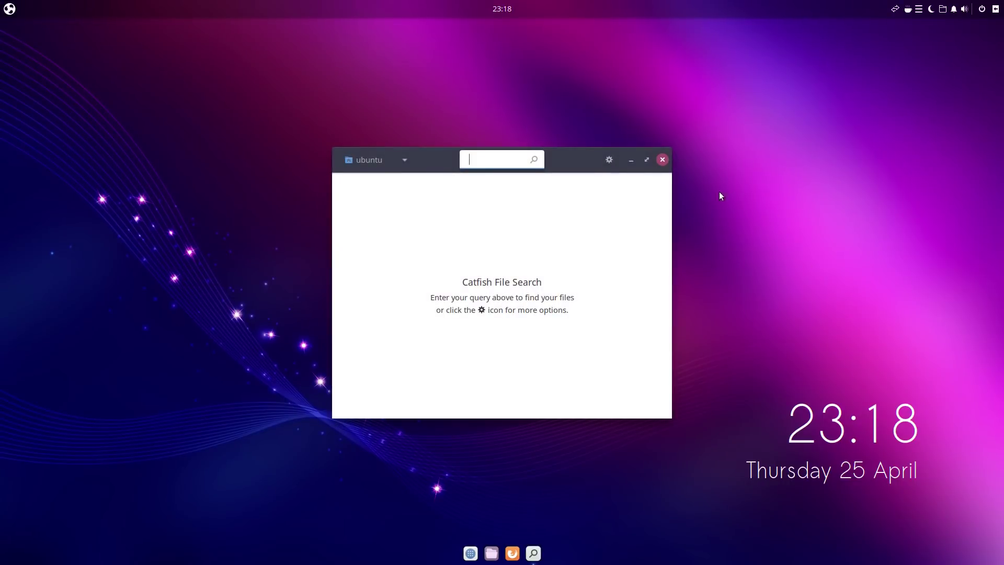
pyautogui.click(663, 159)
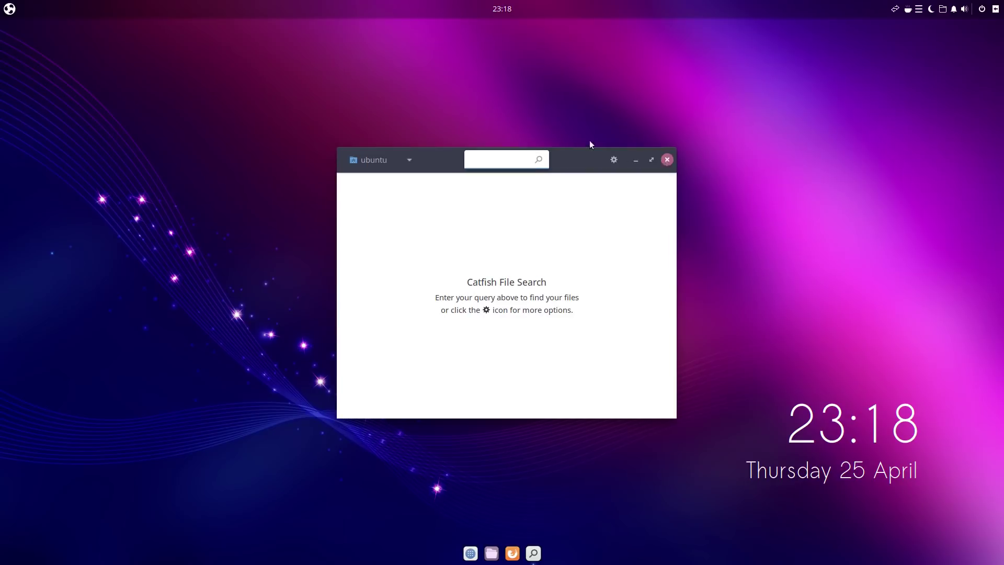
pyautogui.click(11, 8)
# Step: Browse the Internet, Office, Other, Science, System Tools, Administration, Preferences and Utilities categories
pyautogui.click(33, 88)
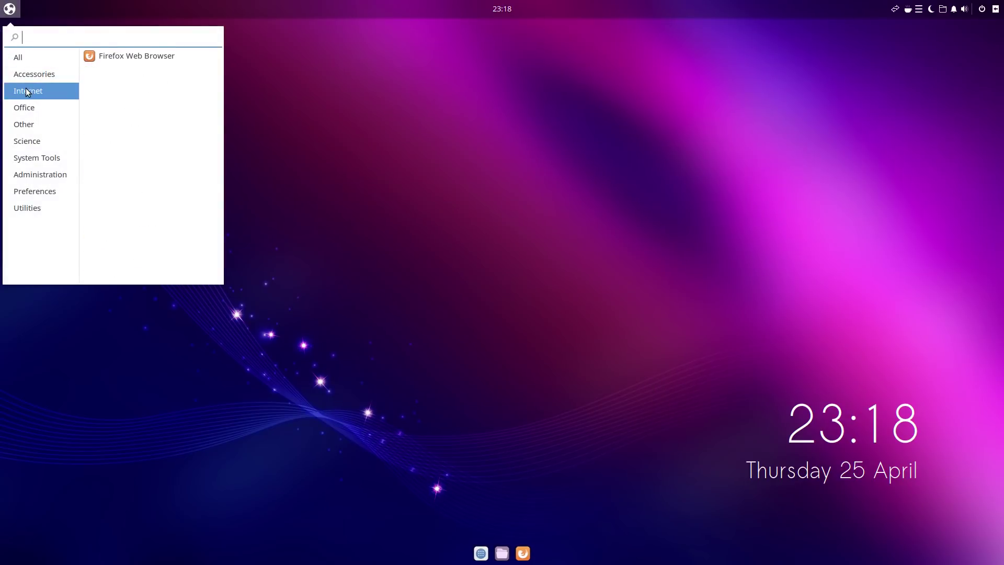
pyautogui.click(31, 108)
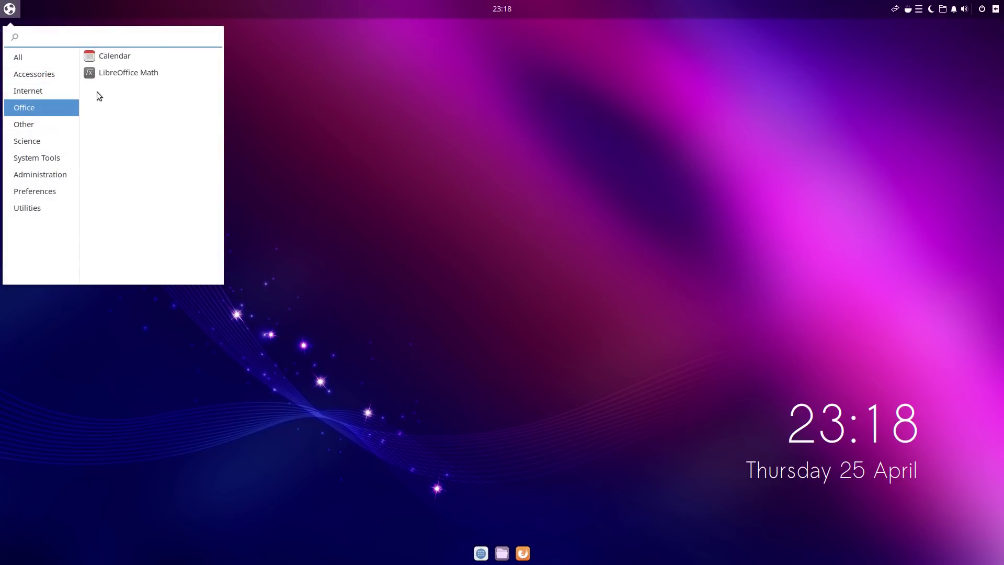
pyautogui.click(30, 125)
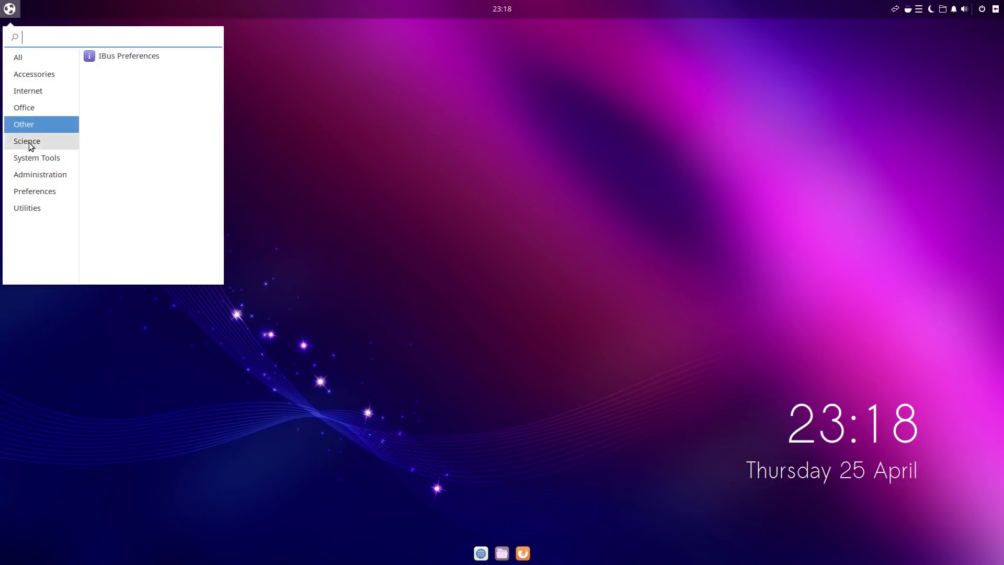
pyautogui.click(30, 143)
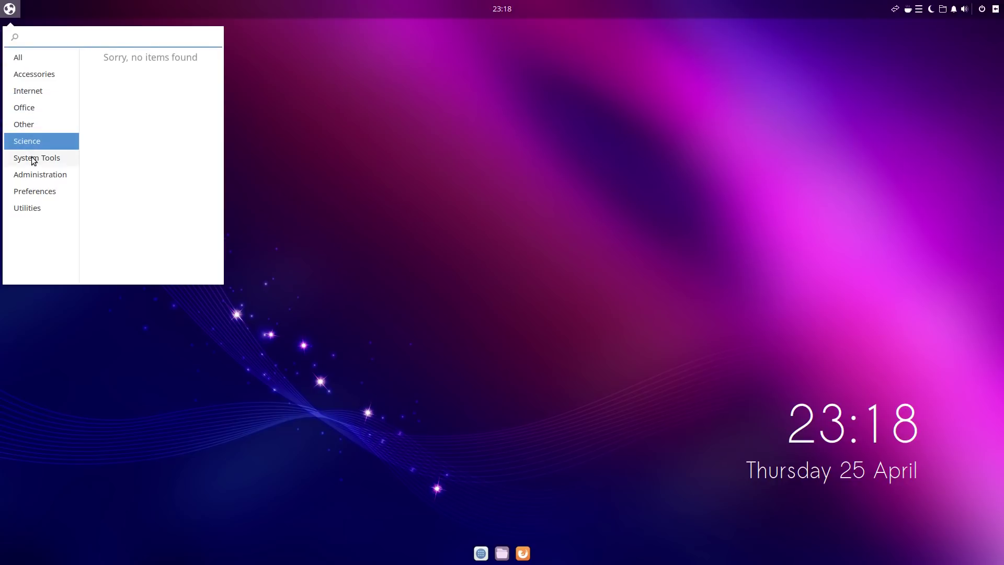
pyautogui.click(29, 108)
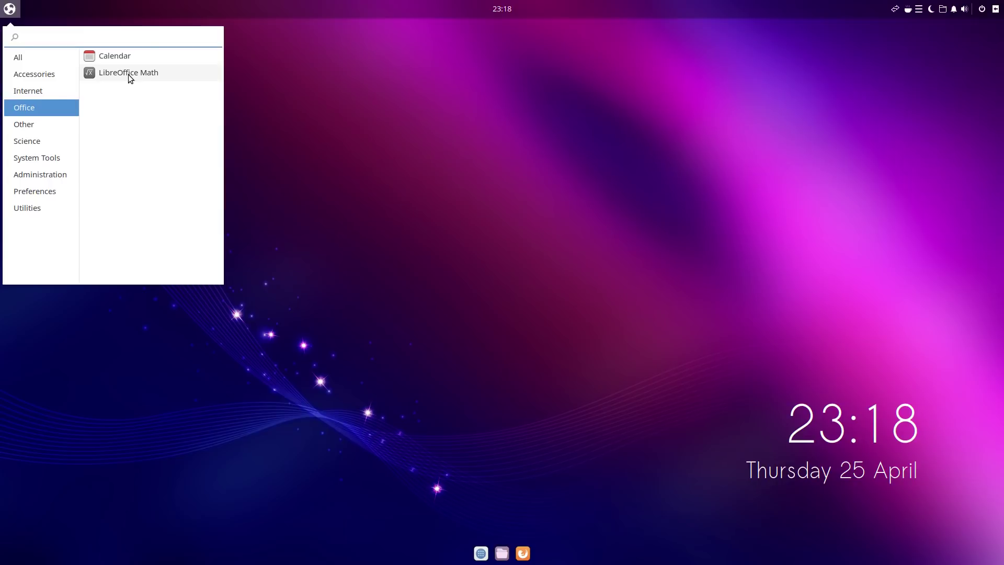
pyautogui.click(21, 157)
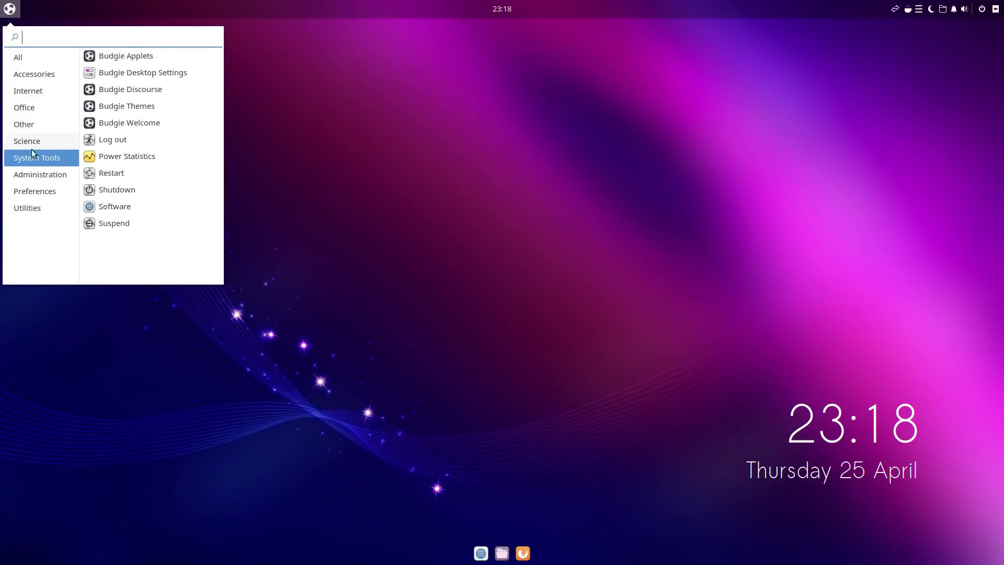
pyautogui.click(40, 176)
pyautogui.click(39, 186)
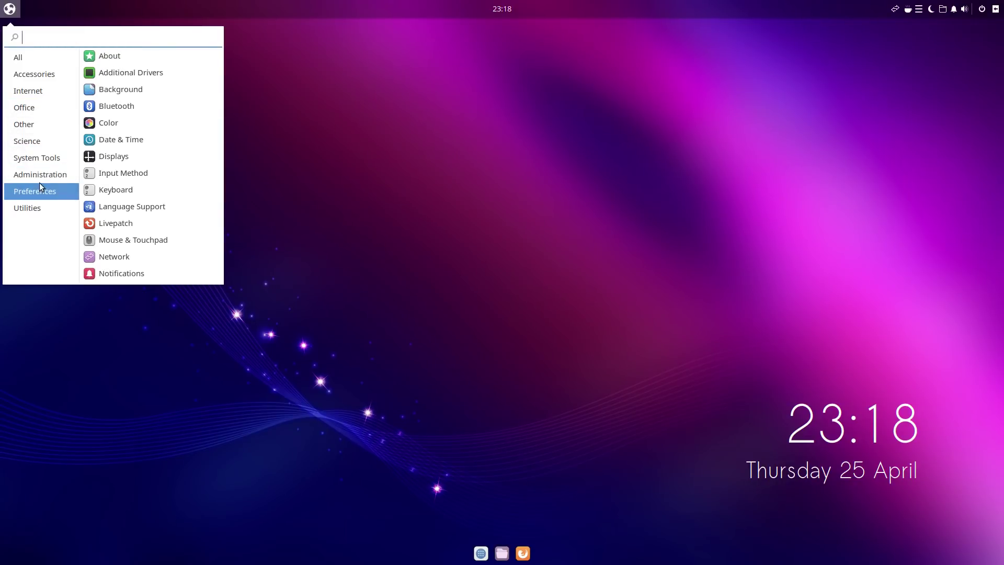
pyautogui.click(27, 208)
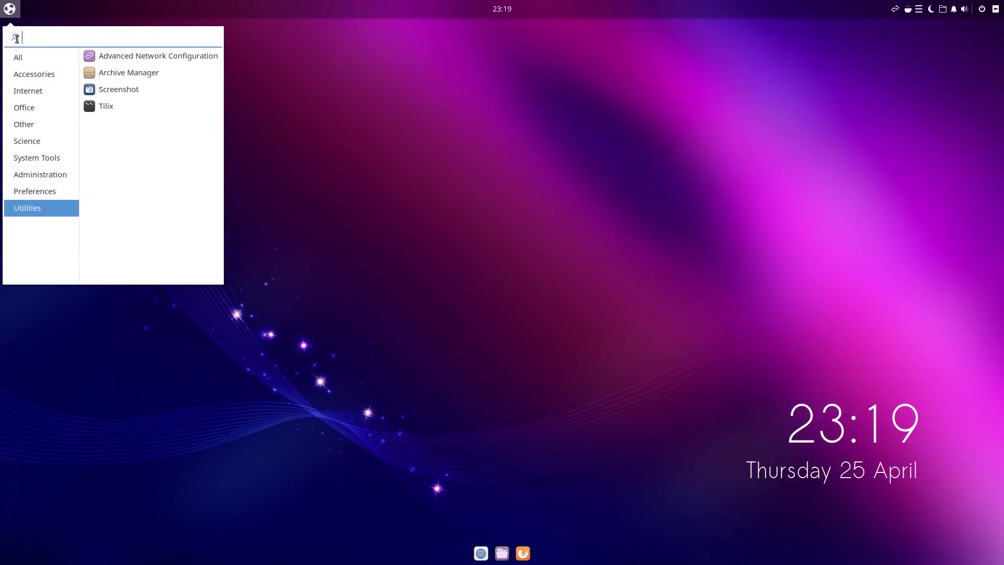
pyautogui.click(9, 10)
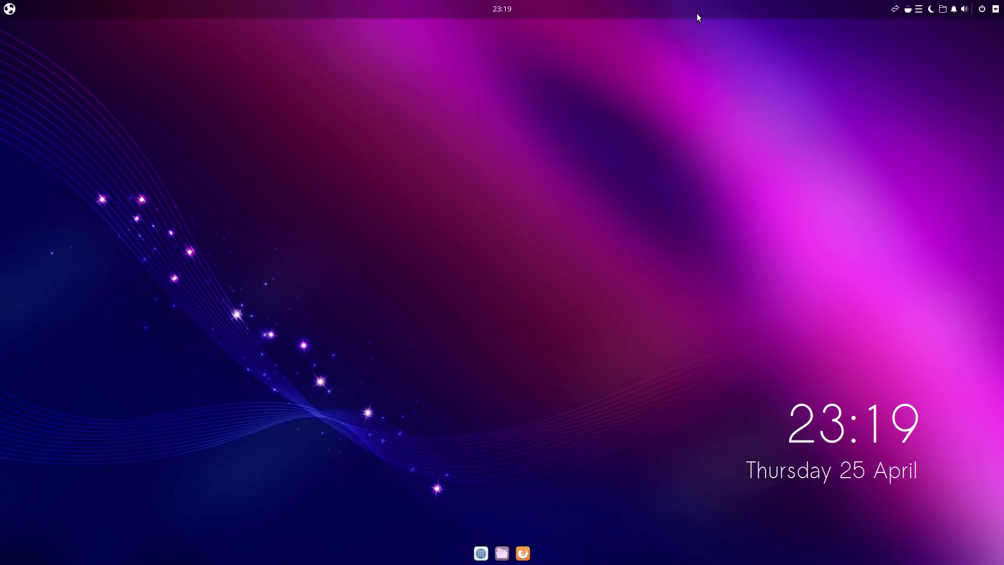
# Step: Search the menu for 'bud' and launch Budgie Desktop Settings
pyautogui.click(17, 8)
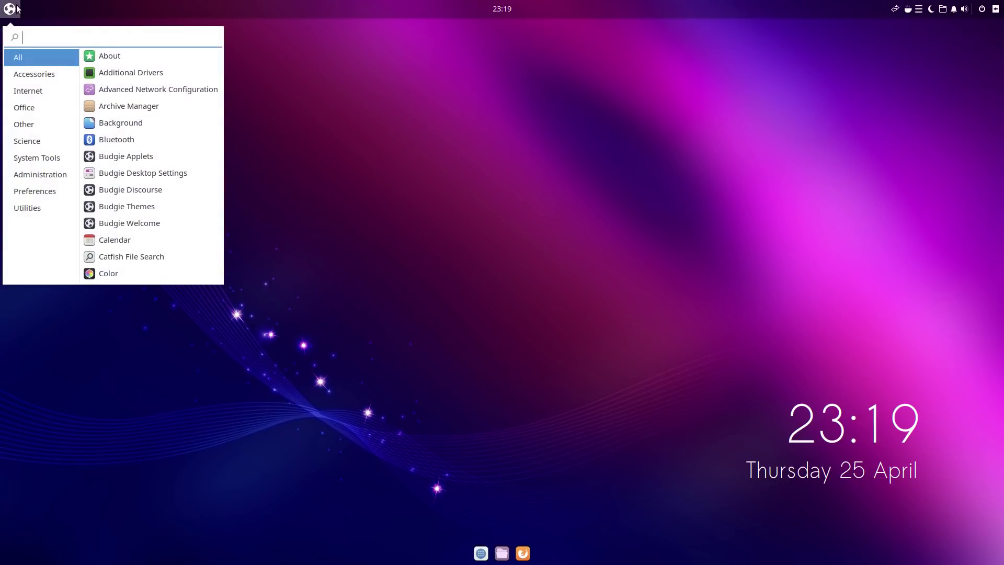
pyautogui.write('bud')
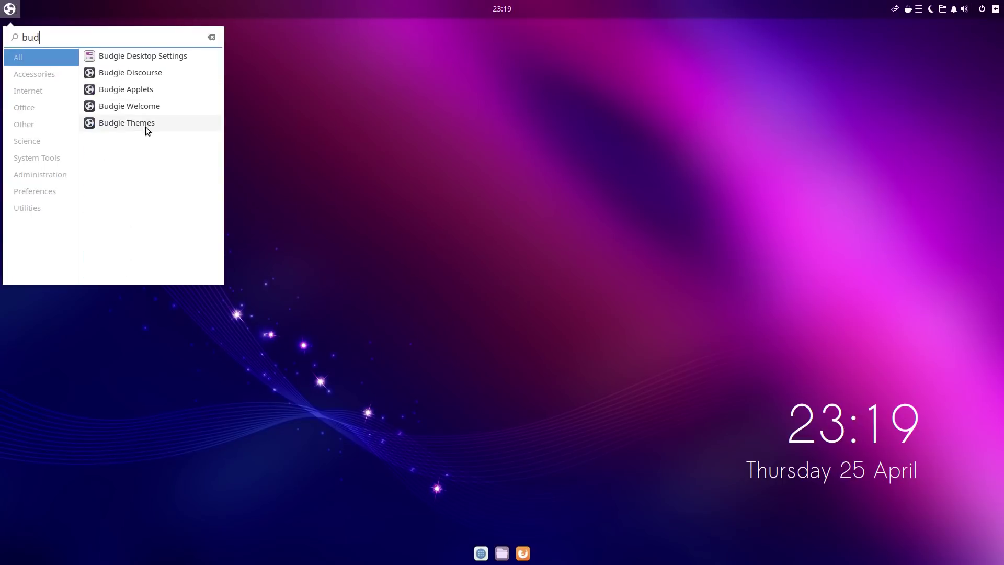
pyautogui.click(148, 60)
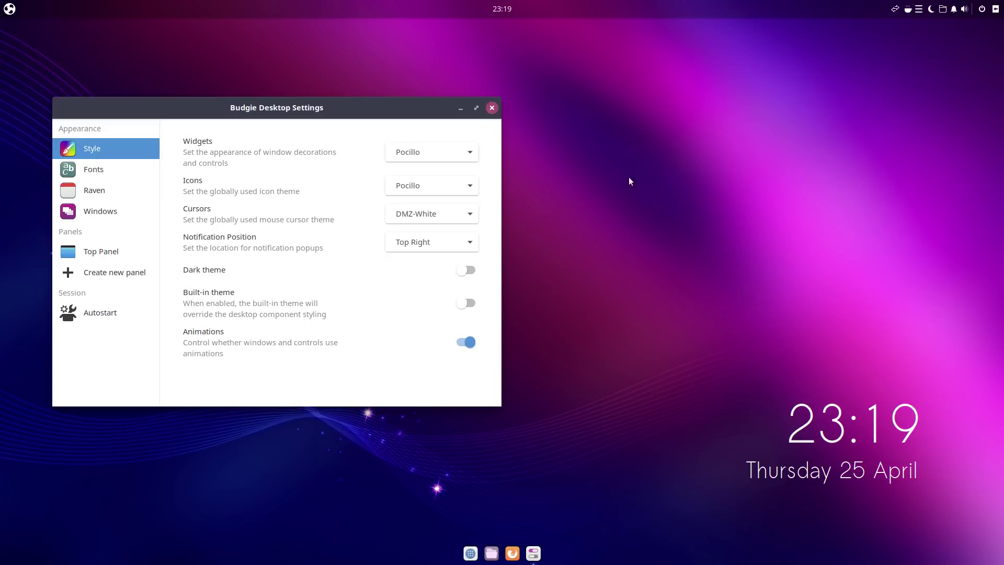
# Step: Review the Top Panel applets, including Budgie Menu, Clock and Caffeine, then show Raven
pyautogui.click(99, 246)
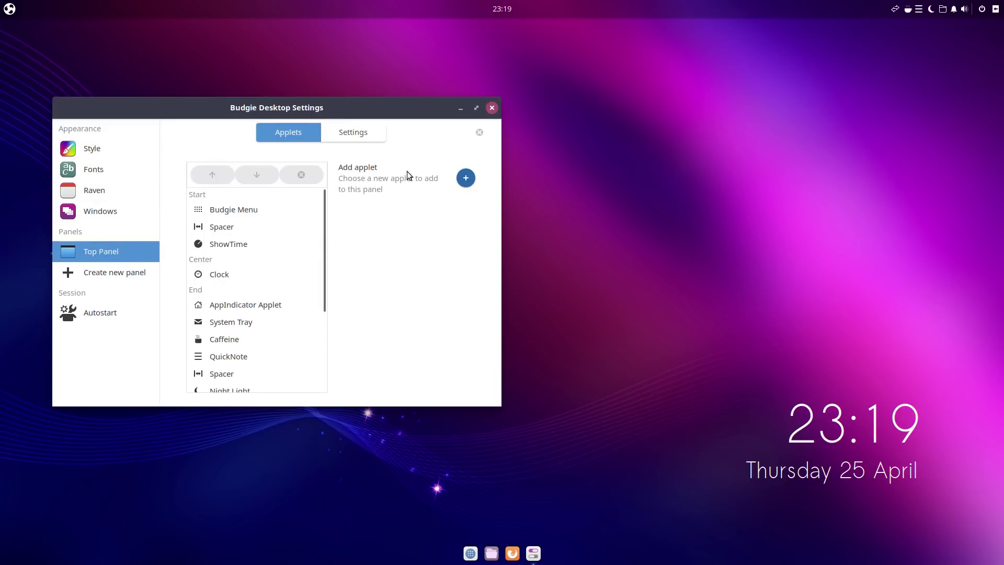
pyautogui.scroll(-5, 259, 256)
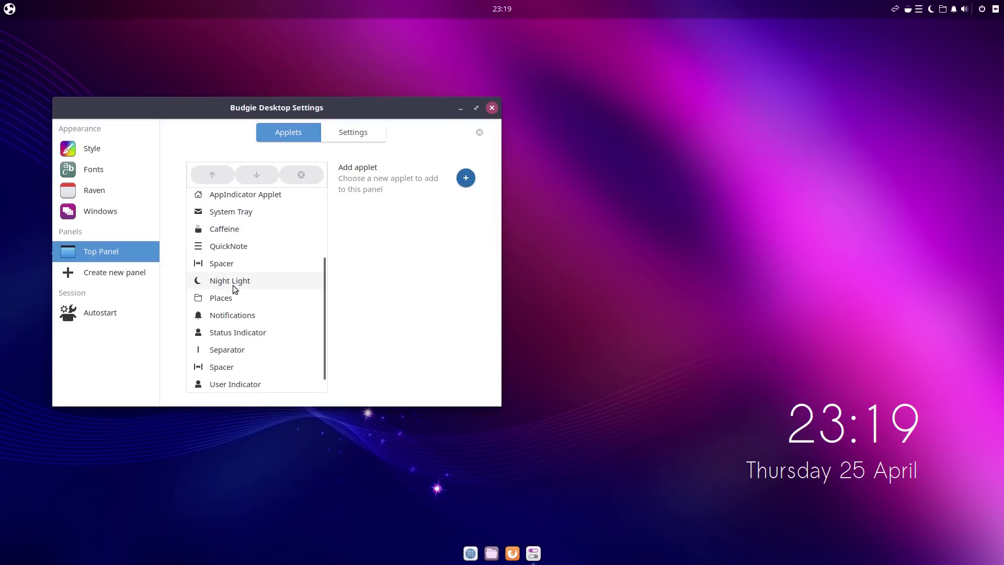
pyautogui.scroll(5, 246, 288)
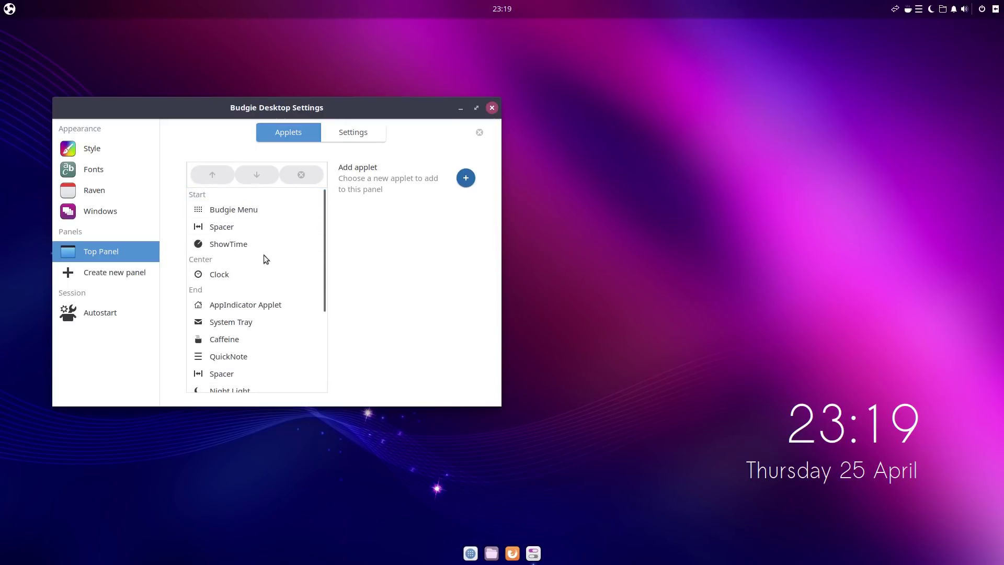
pyautogui.moveTo(287, 106); pyautogui.dragTo(533, 147)
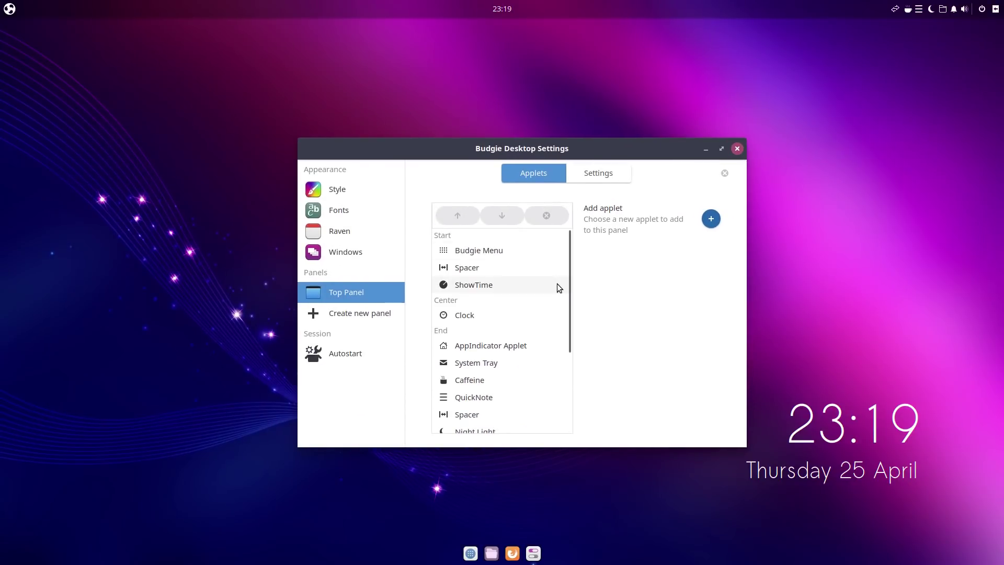
pyautogui.click(995, 8)
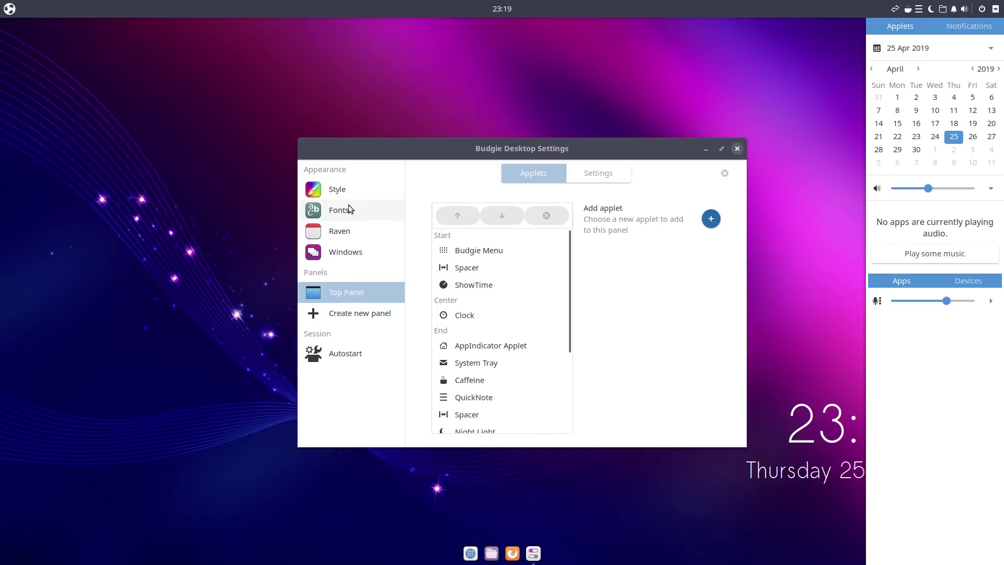
# Step: Turn on Show Power Strip on the Raven settings page and check it in Raven
pyautogui.click(339, 230)
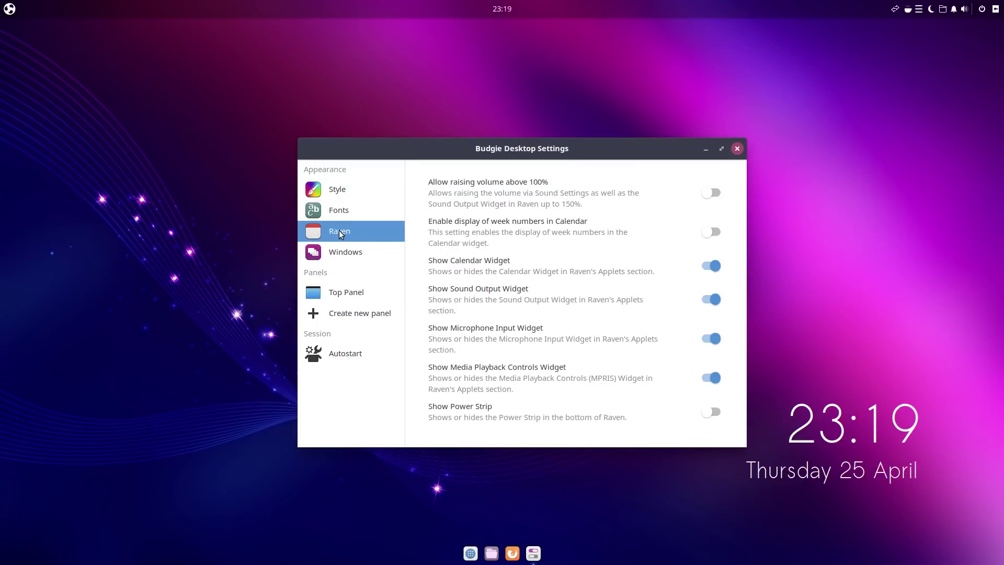
pyautogui.click(711, 411)
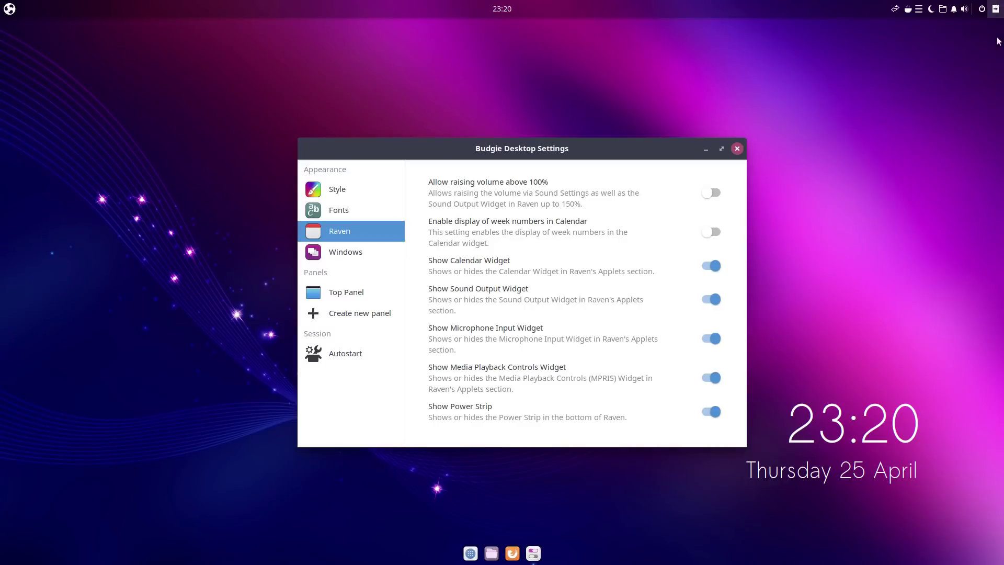
pyautogui.click(995, 9)
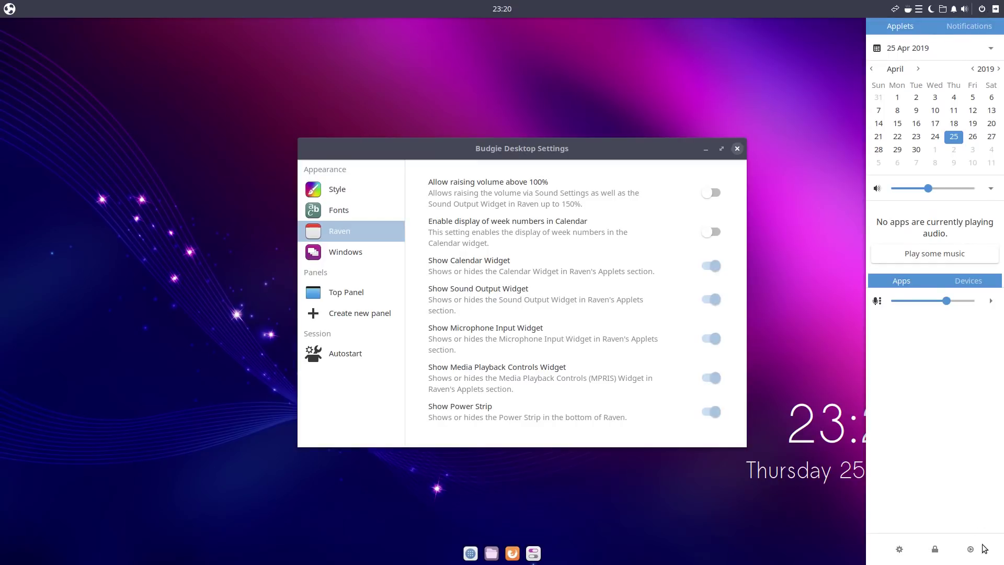
# Step: Try the power strip's log-out button, cancel the log-out, and reopen Raven
pyautogui.click(971, 551)
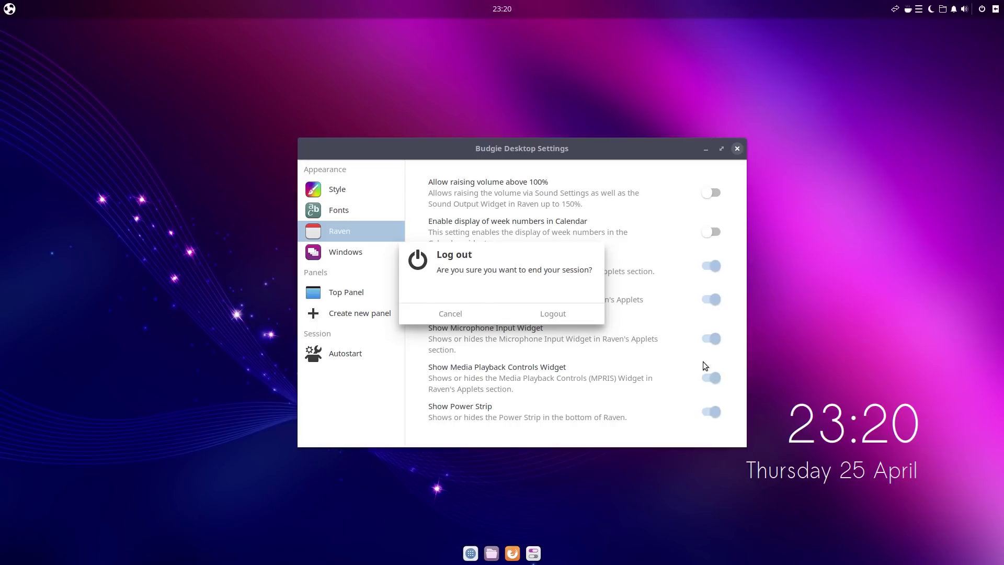
pyautogui.click(439, 314)
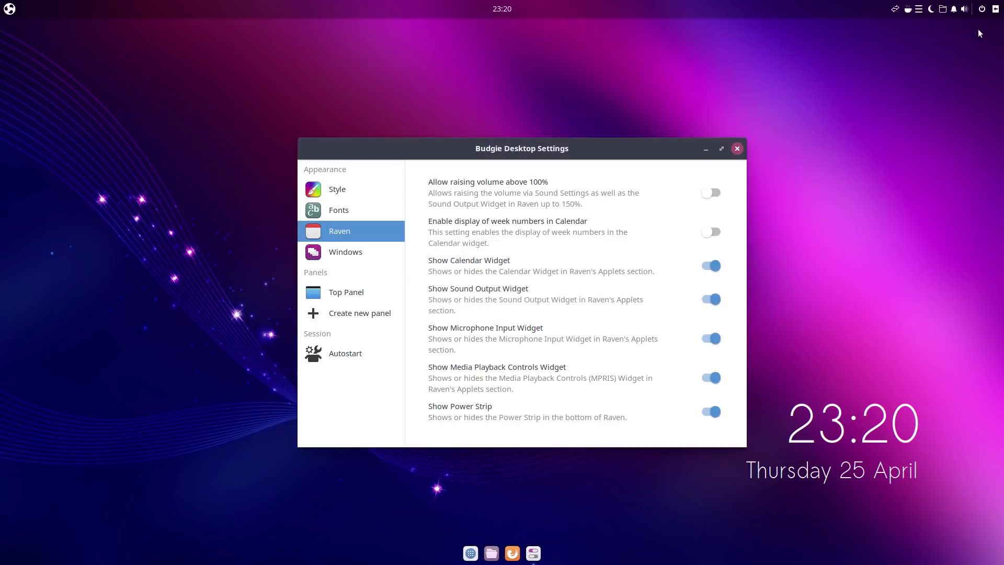
pyautogui.click(995, 9)
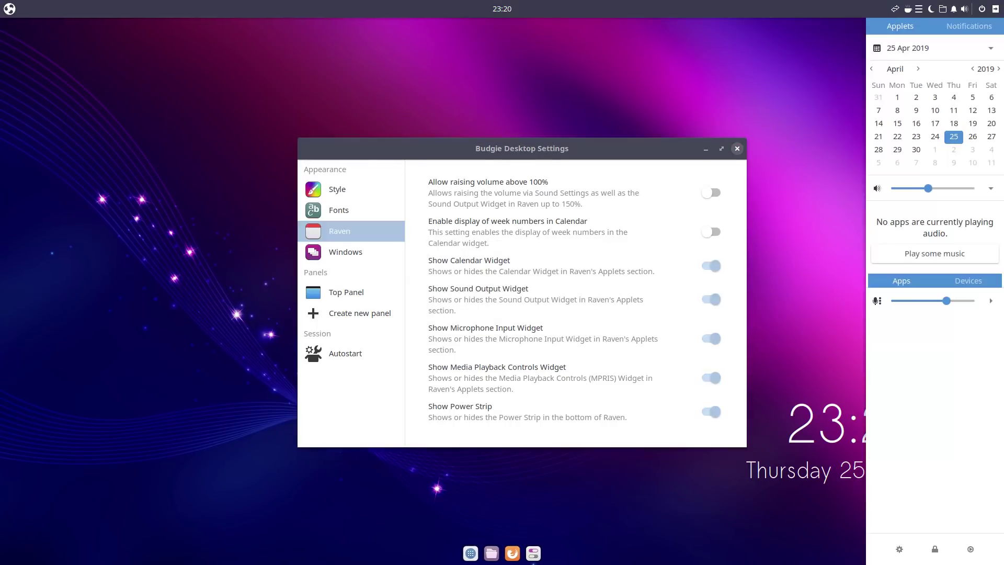
# Step: Lock the screen from Raven, unlock it with the account password, then check the power menu
pyautogui.click(934, 549)
pyautogui.moveTo(871, 139)
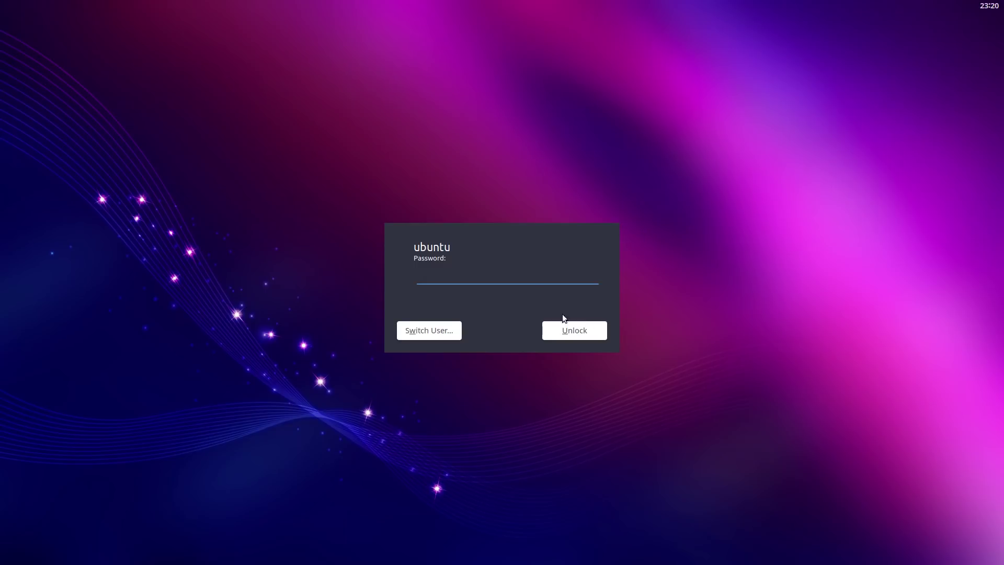
pyautogui.write('ubuntu')
pyautogui.click(573, 330)
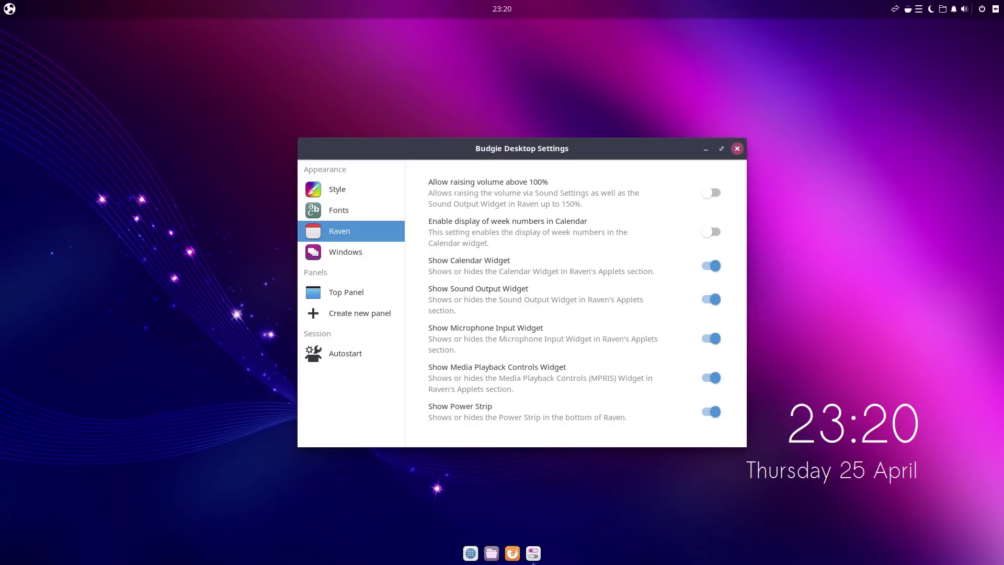
pyautogui.click(981, 9)
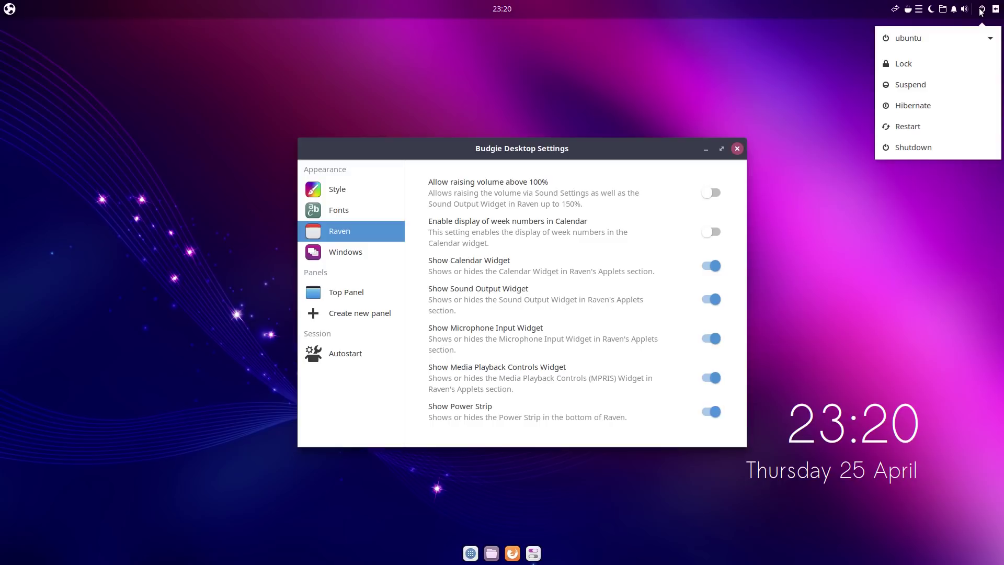
pyautogui.click(980, 10)
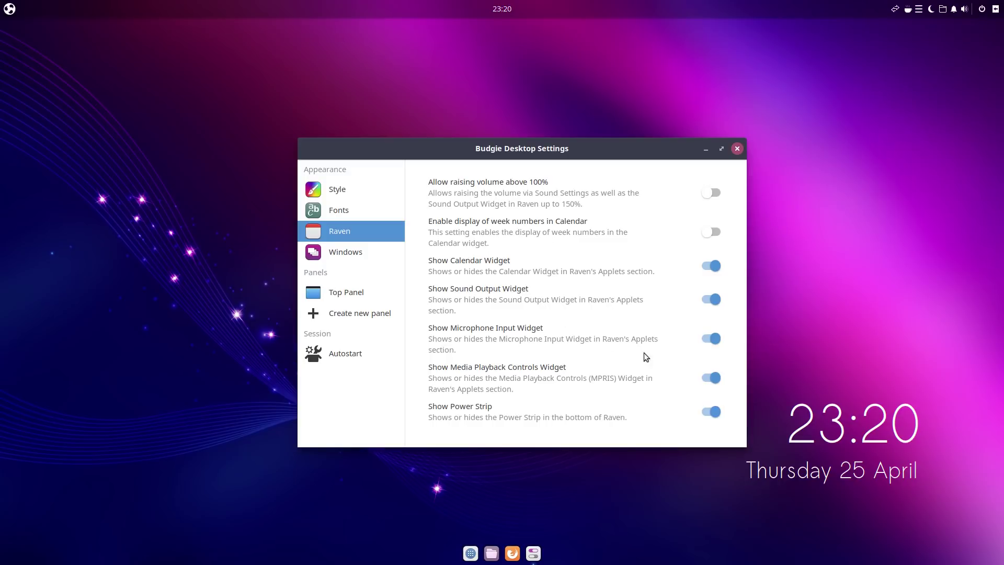
# Step: Glance at the Windows and Style settings pages before leaving Budgie Desktop Settings
pyautogui.click(329, 253)
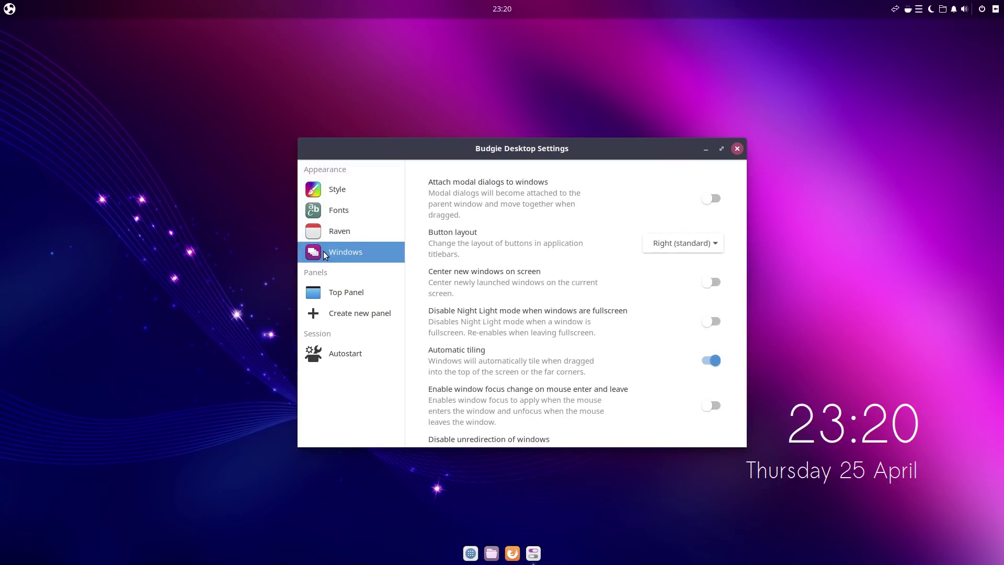
pyautogui.click(339, 199)
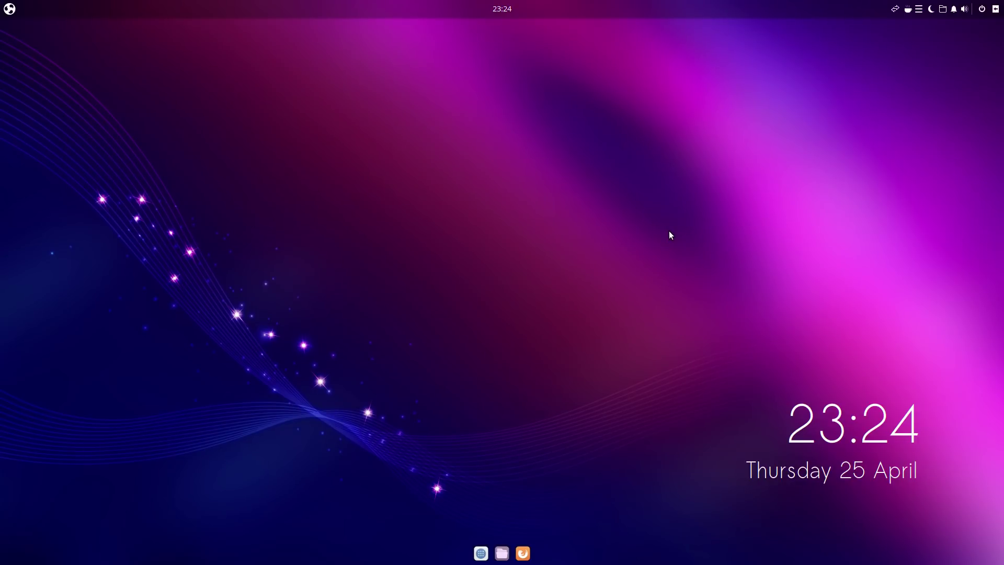
pyautogui.click(9, 9)
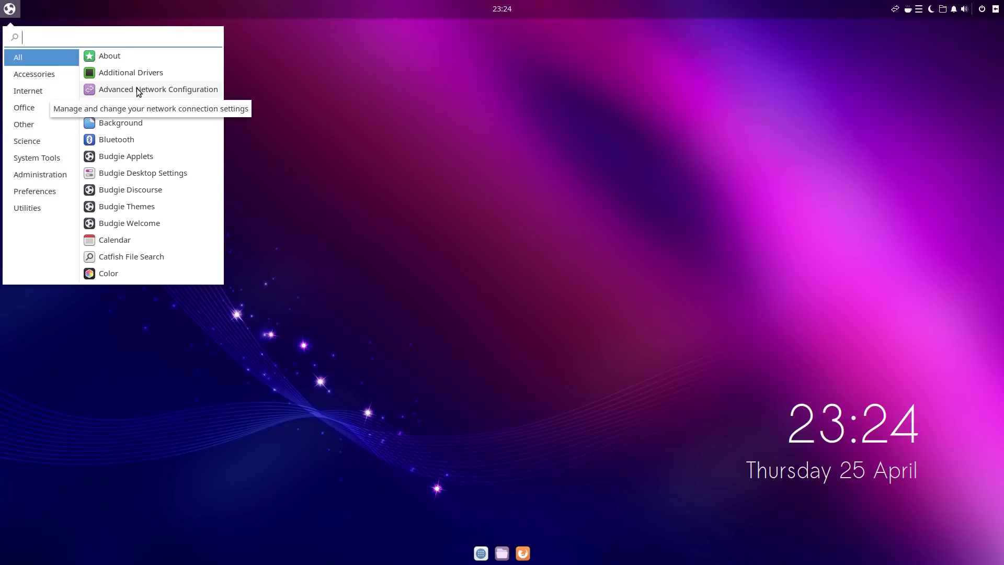
pyautogui.click(37, 108)
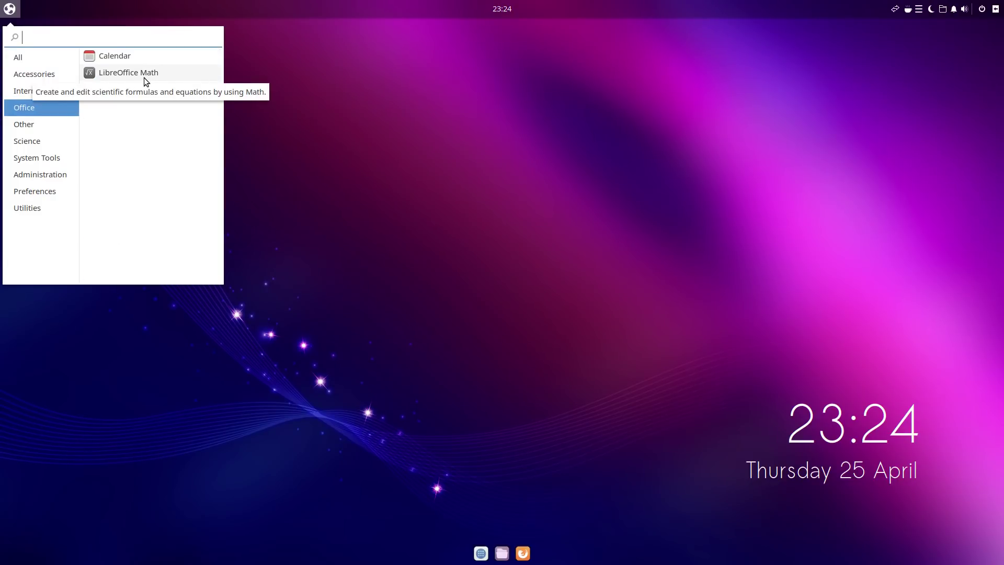
pyautogui.click(29, 59)
pyautogui.write('softw')
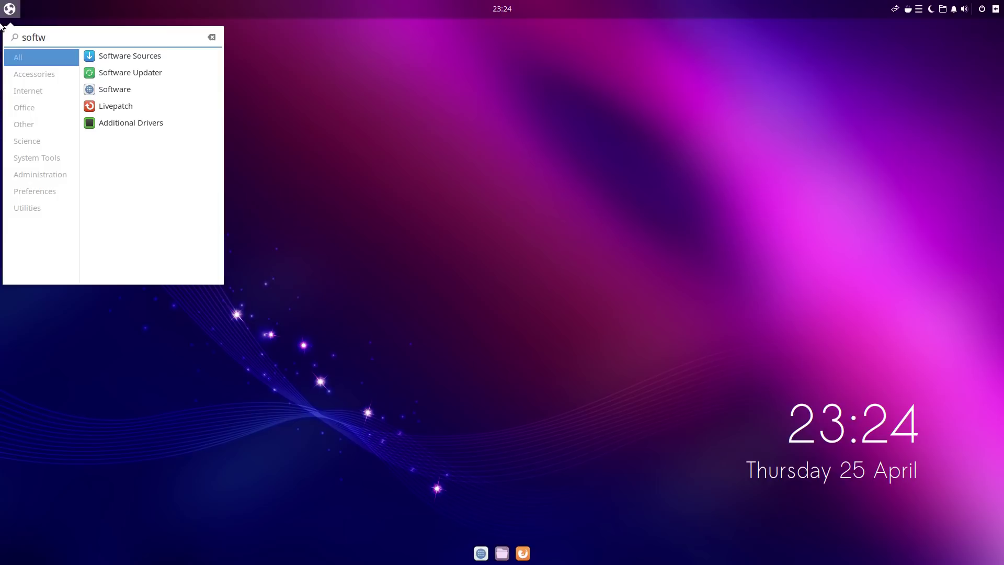
pyautogui.press('BackSpace')
pyautogui.press('BackSpace')
pyautogui.press('BackSpace')
pyautogui.press('BackSpace')
pyautogui.press('BackSpace')
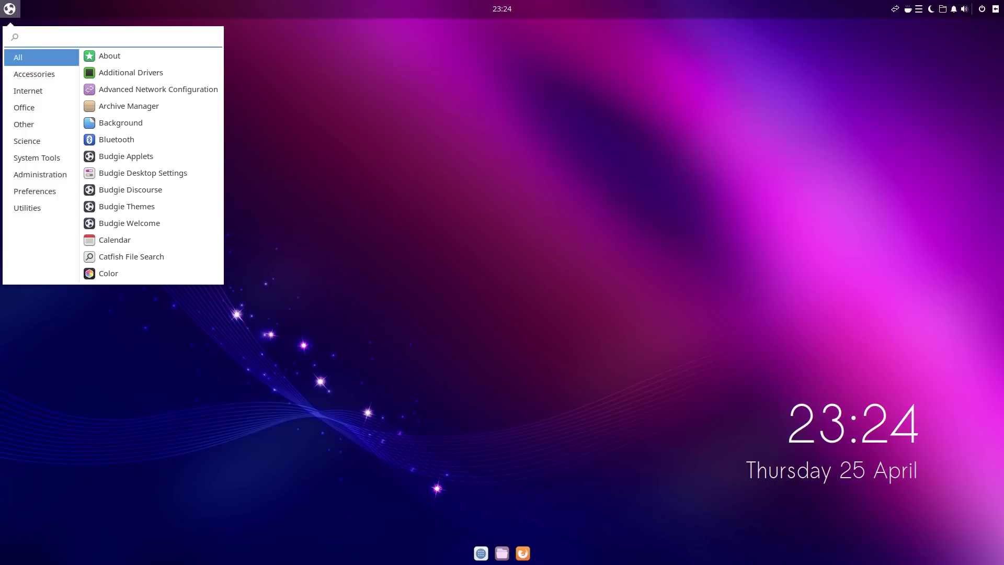
pyautogui.click(571, 234)
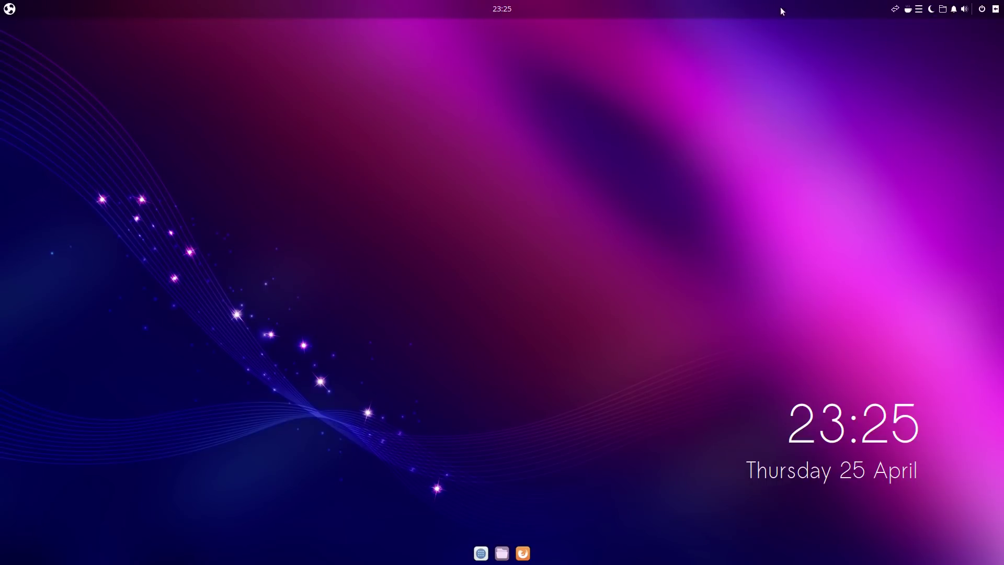
# Step: Peek at the desktop's Create New Document submenu, dismiss it, and open Home in Files
pyautogui.click(10, 10)
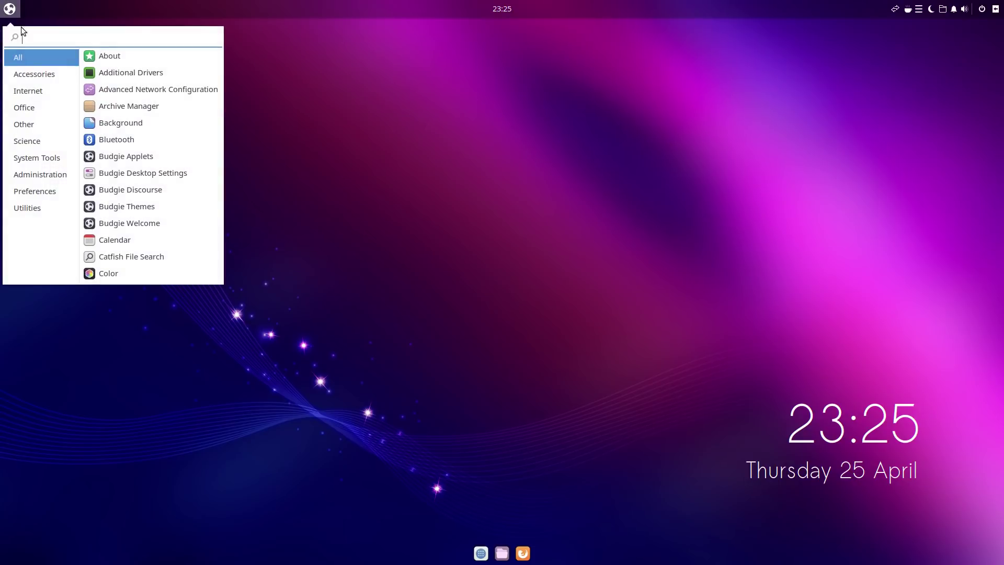
pyautogui.click(350, 217)
pyautogui.rightClick(350, 184)
pyautogui.moveTo(454, 212)
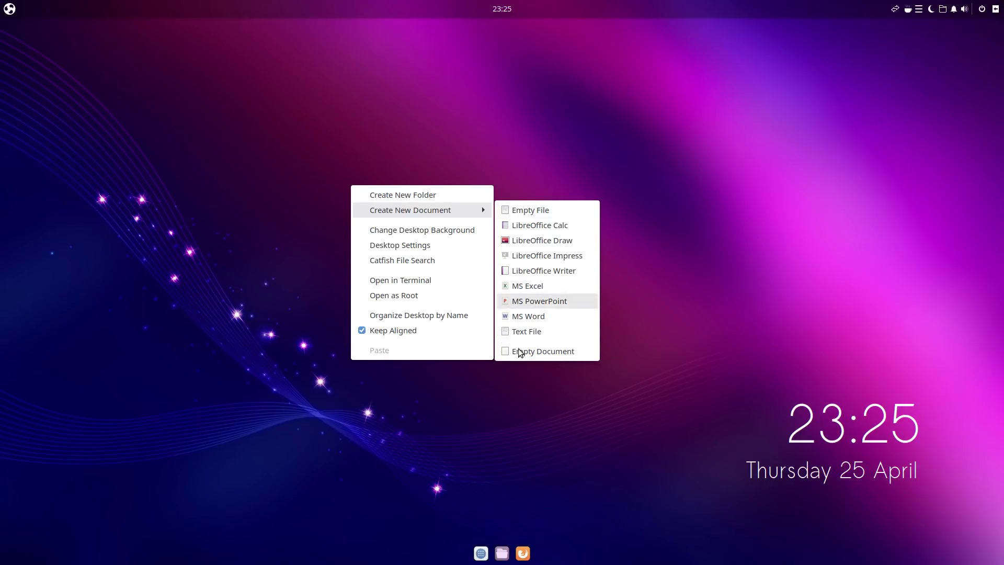
pyautogui.click(497, 532)
pyautogui.click(502, 553)
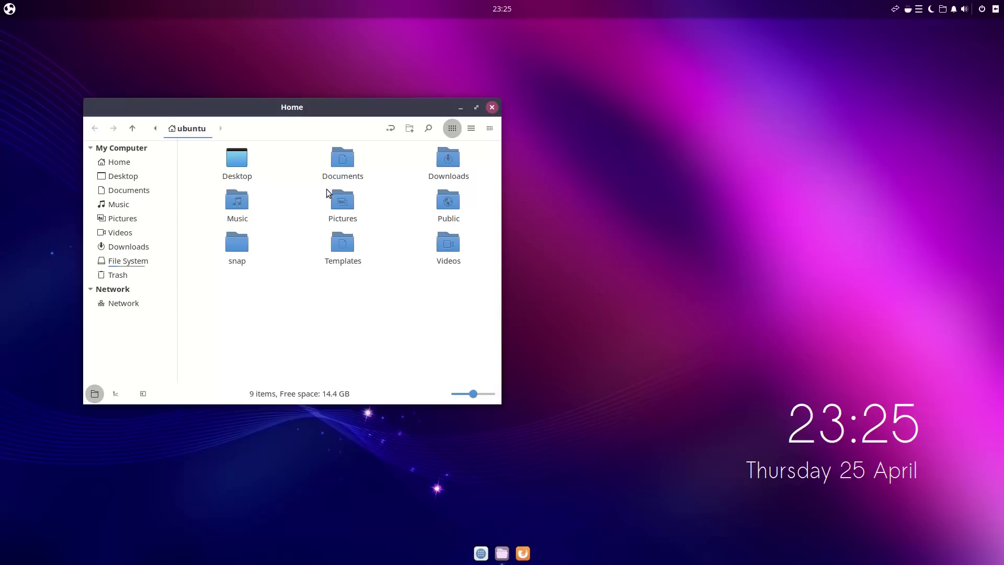
# Step: Open Templates, select the Excel, Word, PowerPoint and Calc templates, then open LibreOffice Calc.ods
pyautogui.doubleClick(344, 246)
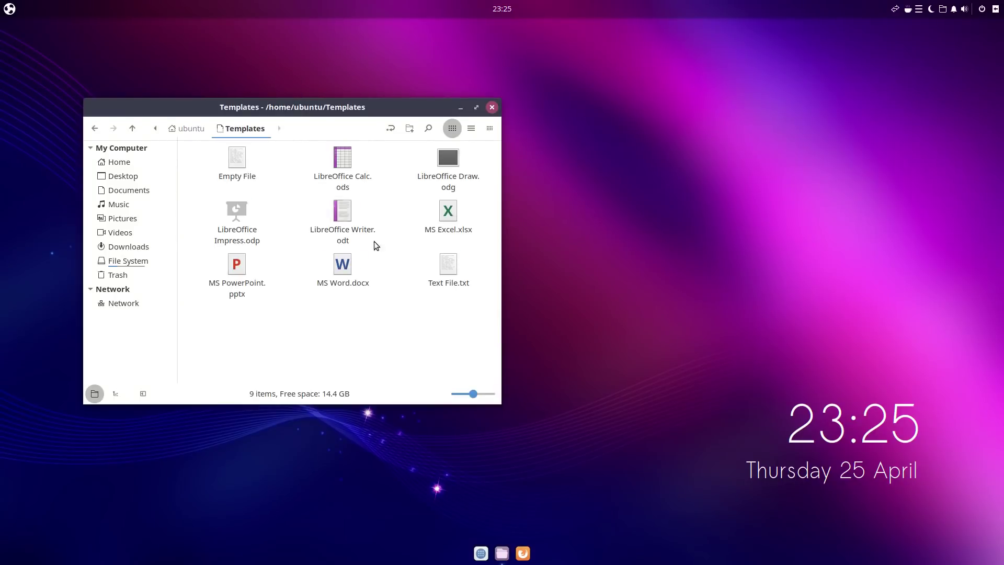
pyautogui.click(451, 214)
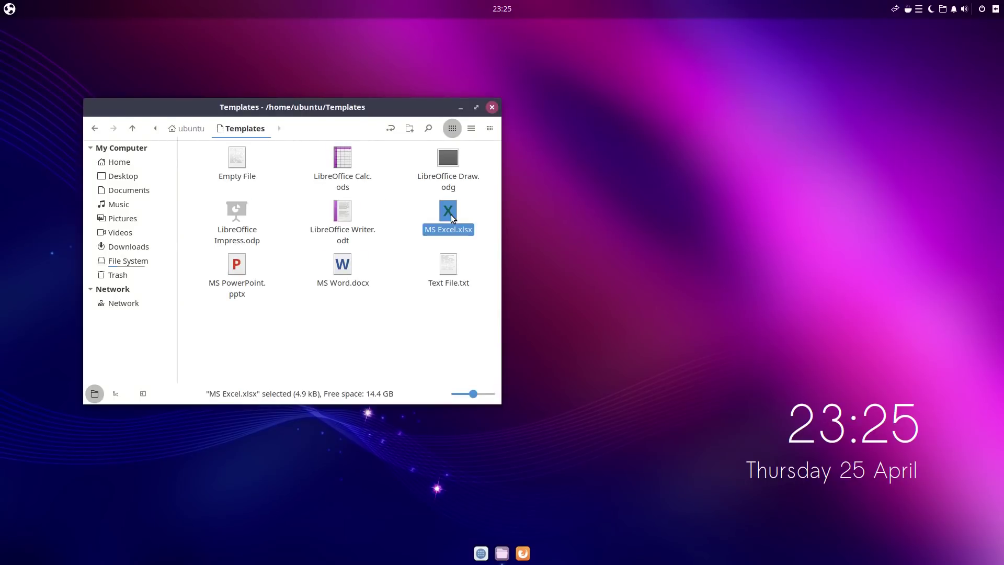
pyautogui.click(345, 267)
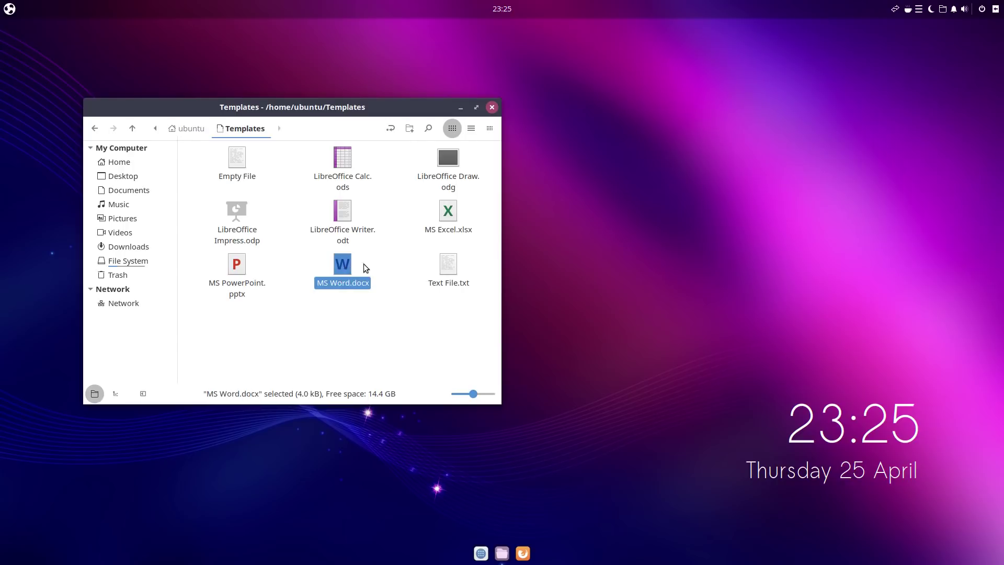
pyautogui.click(236, 264)
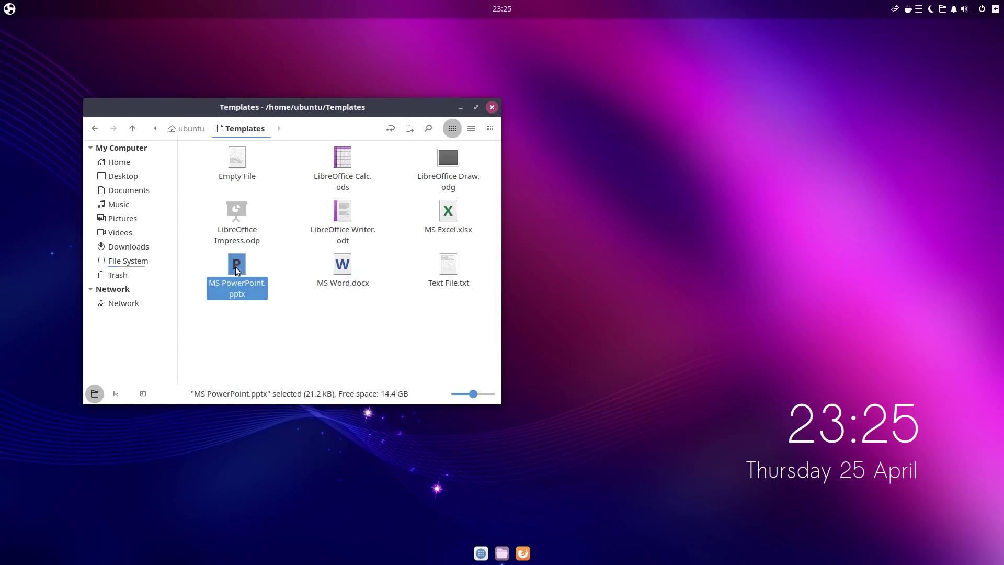
pyautogui.click(344, 163)
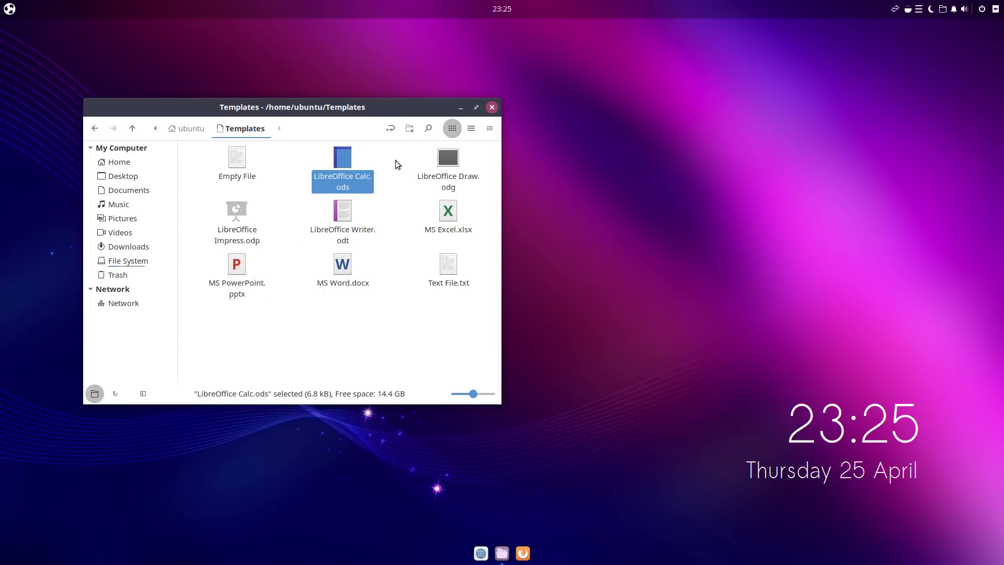
pyautogui.doubleClick(351, 158)
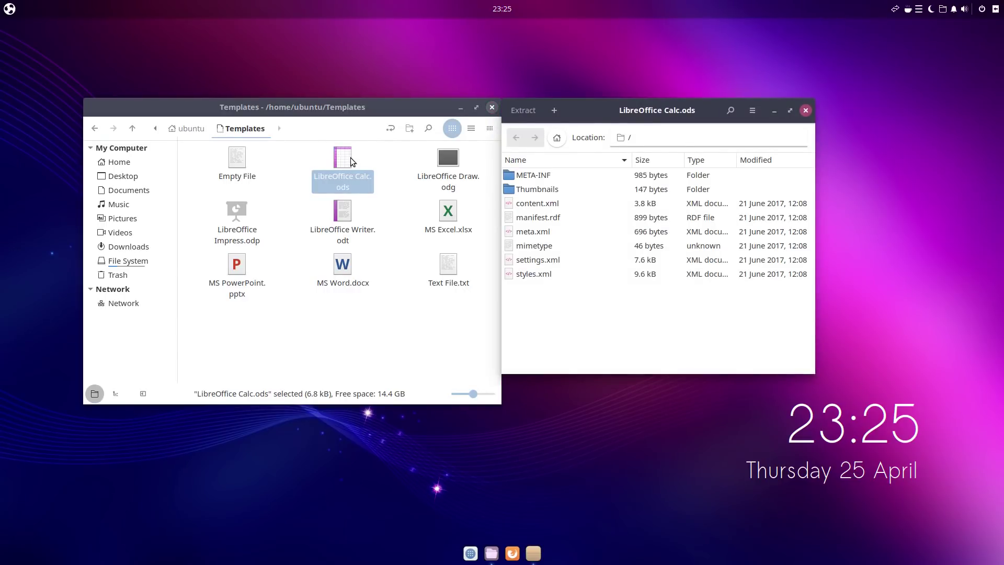
# Step: Close the Calc.ods archive, view MS Excel.xlsx in Archive Manager, then close it
pyautogui.click(805, 110)
pyautogui.doubleClick(445, 213)
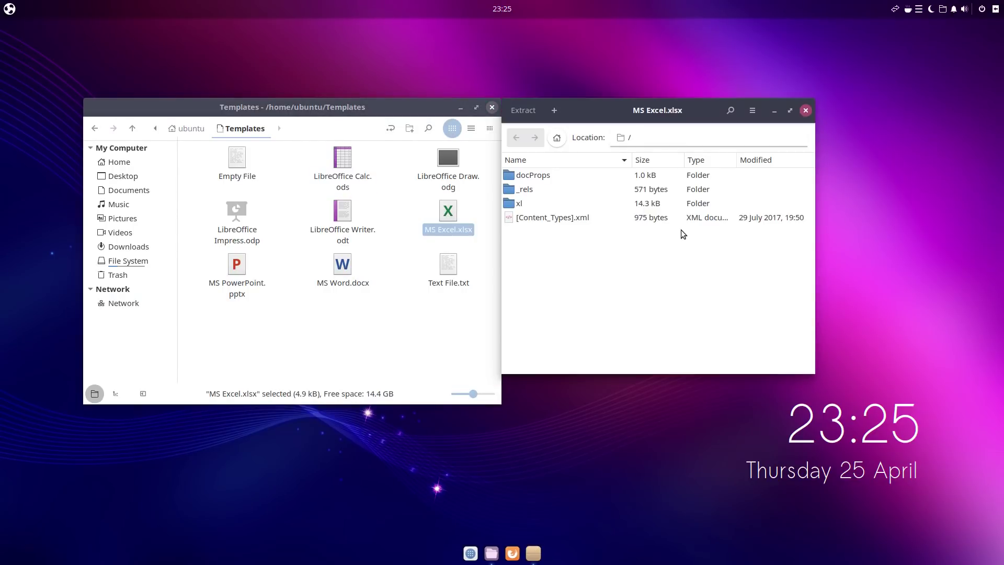
pyautogui.click(805, 110)
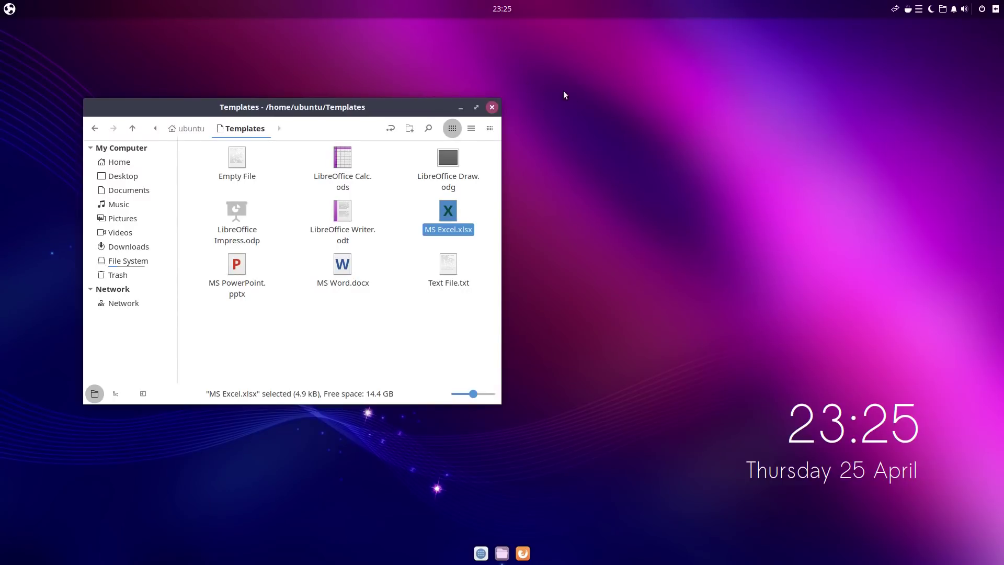
# Step: Close Templates and create a new desktop folder keeping the name Untitled Folder
pyautogui.click(489, 108)
pyautogui.rightClick(459, 141)
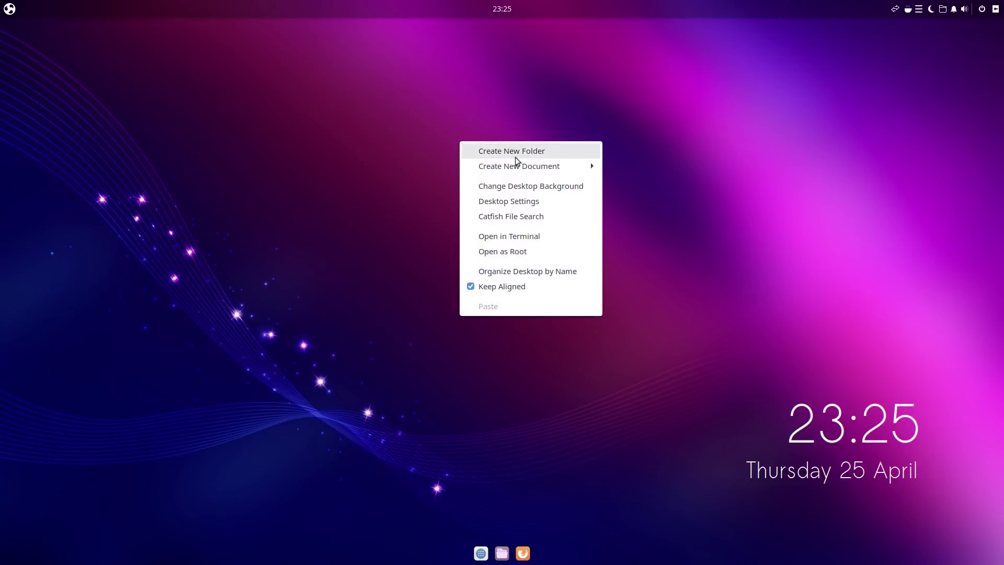
pyautogui.moveTo(546, 168)
pyautogui.click(523, 152)
pyautogui.click(594, 167)
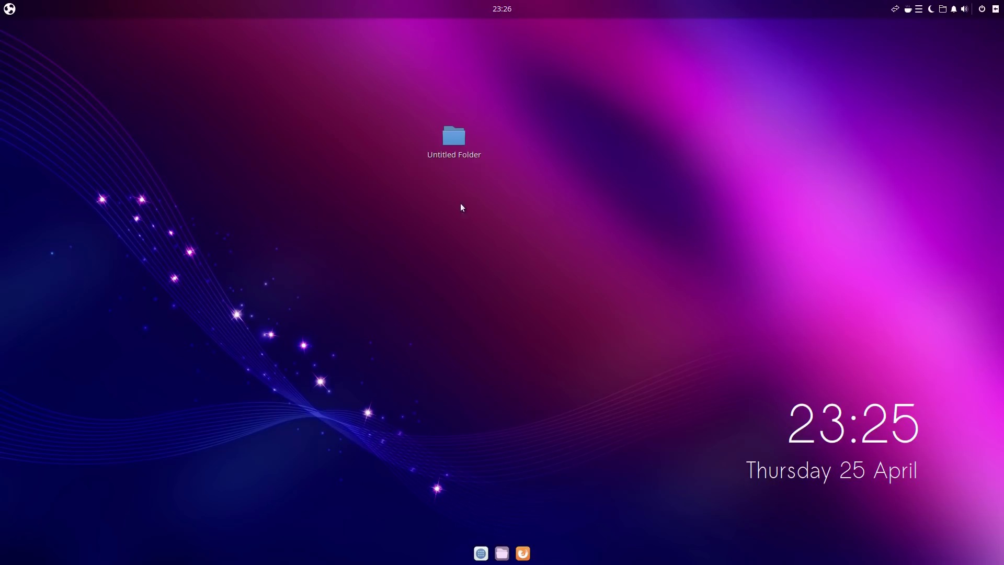
# Step: Open Untitled Folder, move its window to the top right and its icon to the top-left
pyautogui.doubleClick(454, 136)
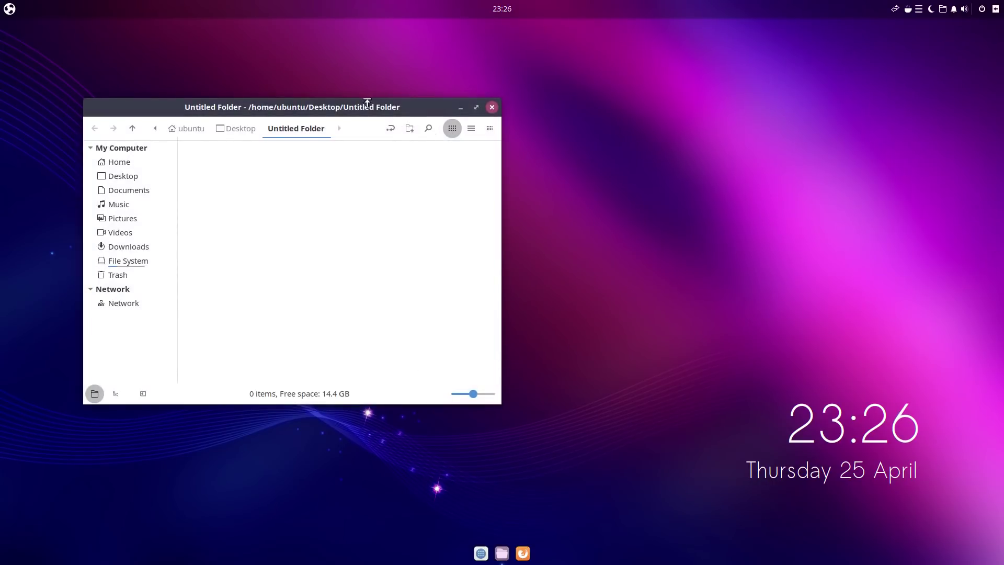
pyautogui.moveTo(367, 97); pyautogui.dragTo(856, 106)
pyautogui.moveTo(454, 135); pyautogui.dragTo(47, 47)
pyautogui.moveTo(802, 116); pyautogui.dragTo(790, 40)
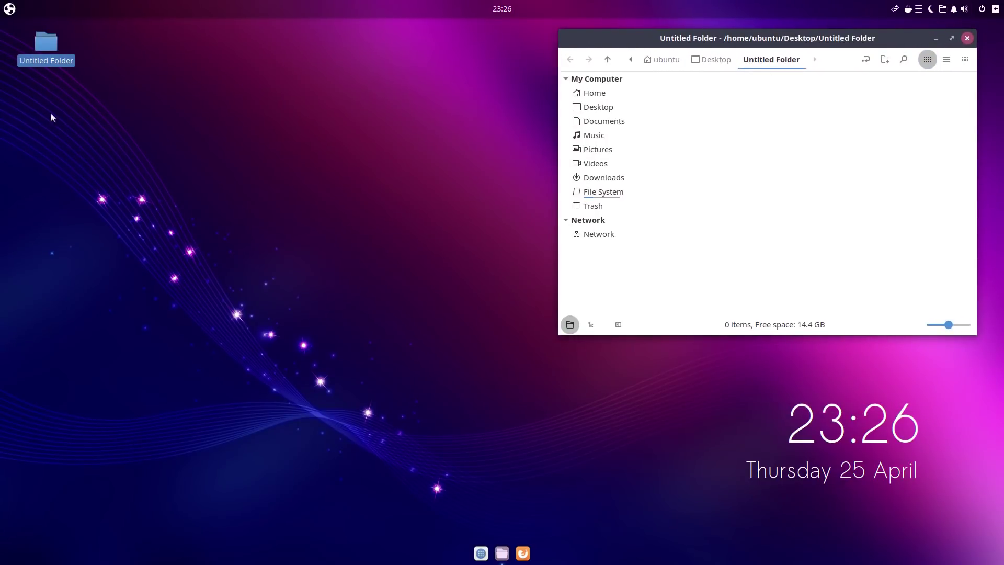
pyautogui.rightClick(69, 103)
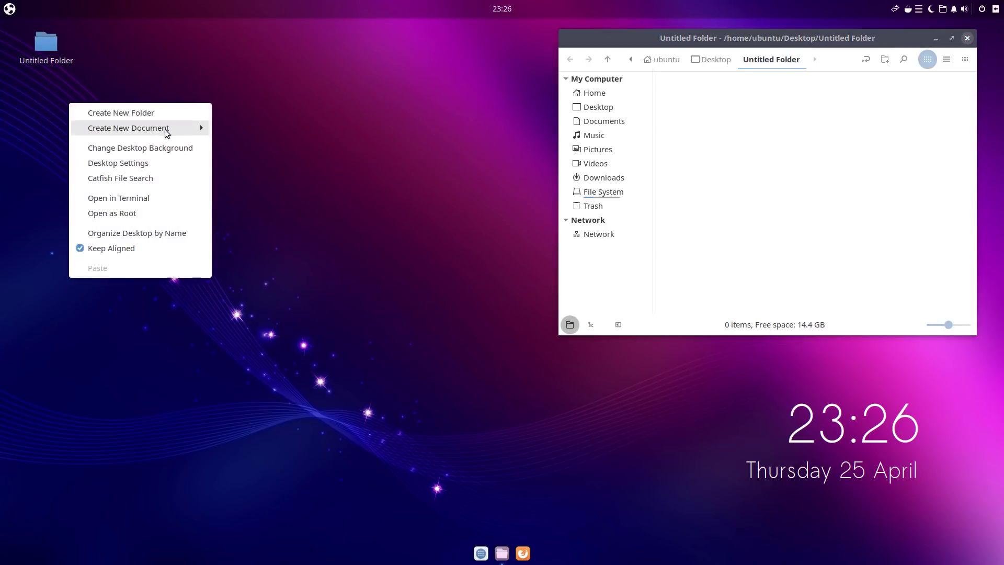
pyautogui.moveTo(172, 130)
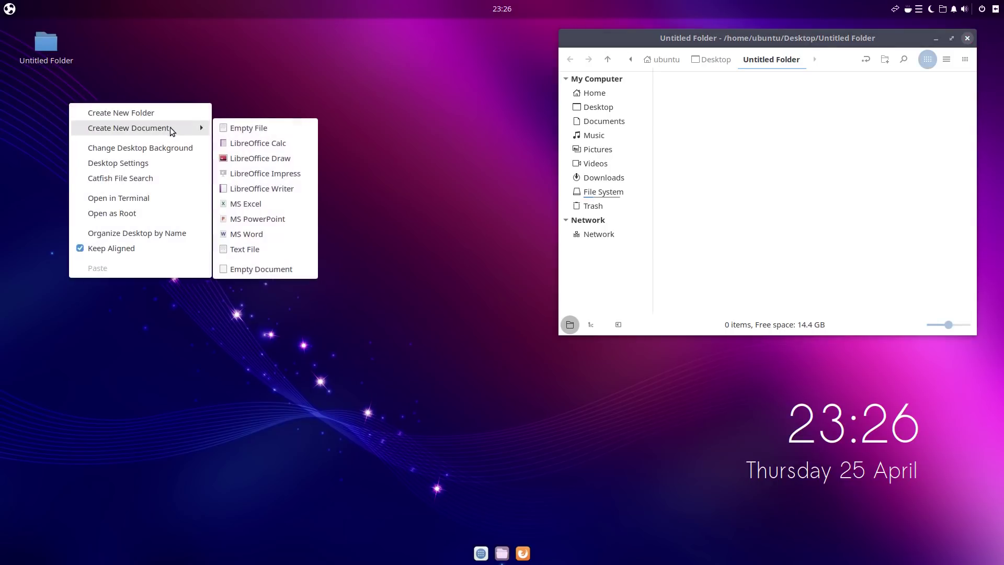
pyautogui.click(422, 199)
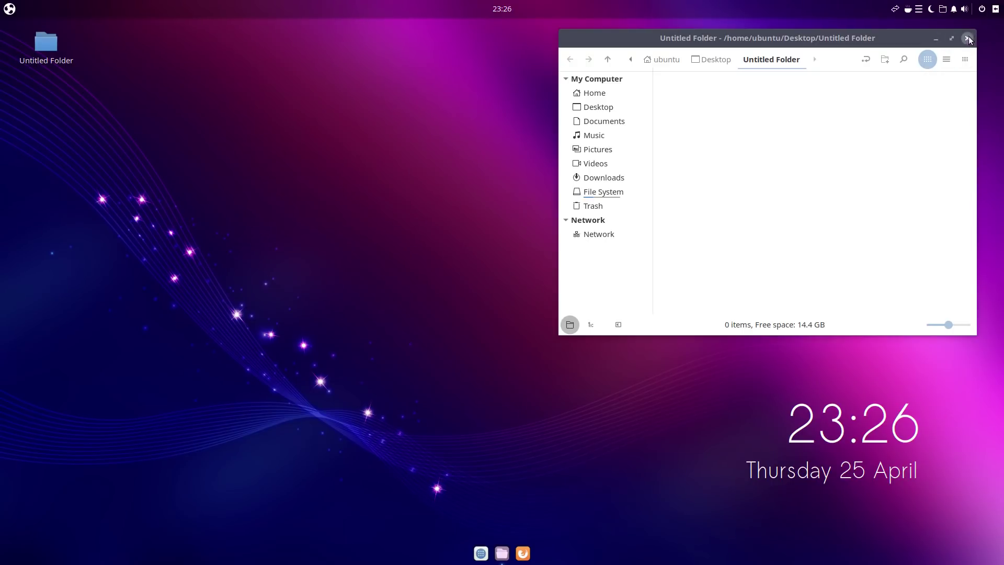
pyautogui.click(968, 39)
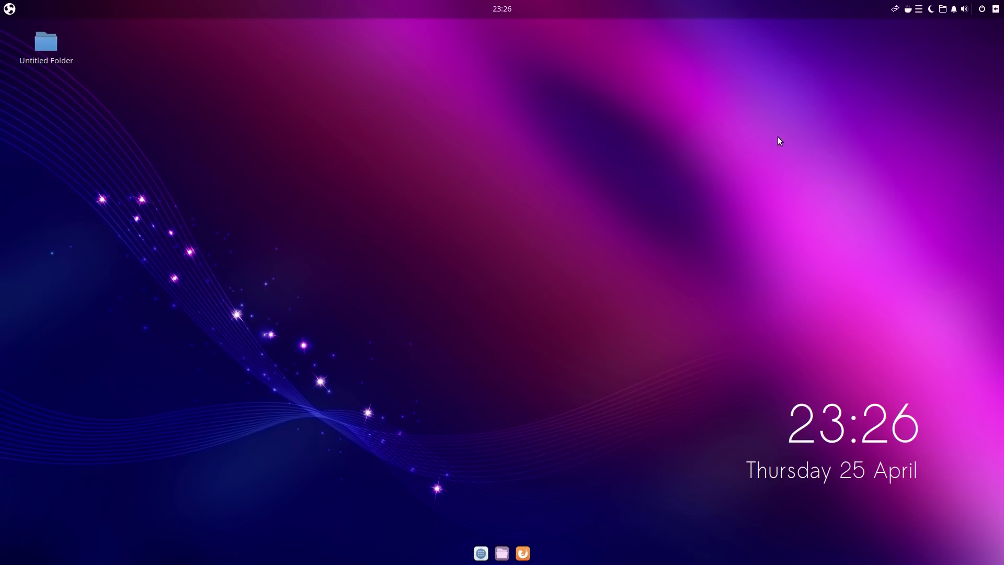